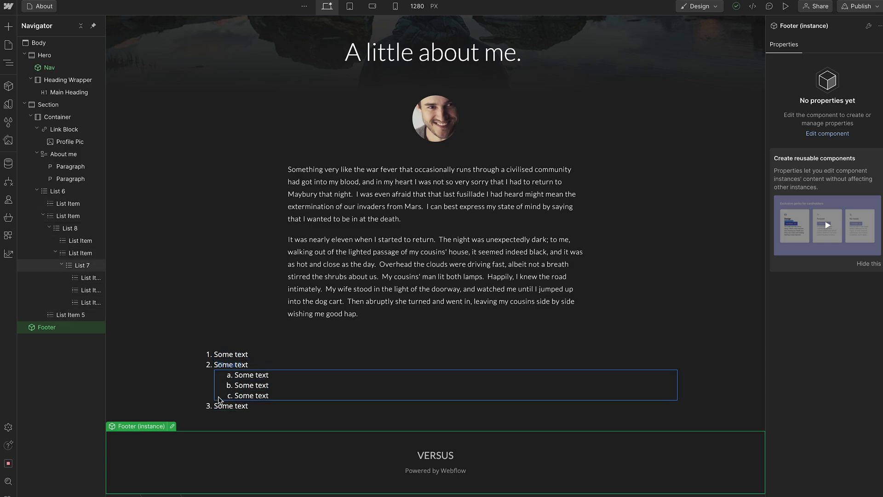
- Search the Add panel for 'list' and drop a new List below the existing list
scroll(216, 398, "up", 1)
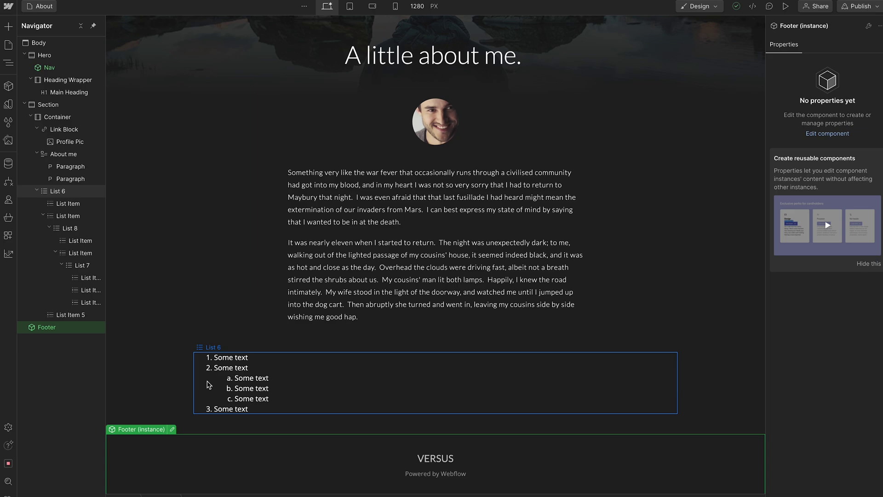
scroll(208, 384, "down", 1)
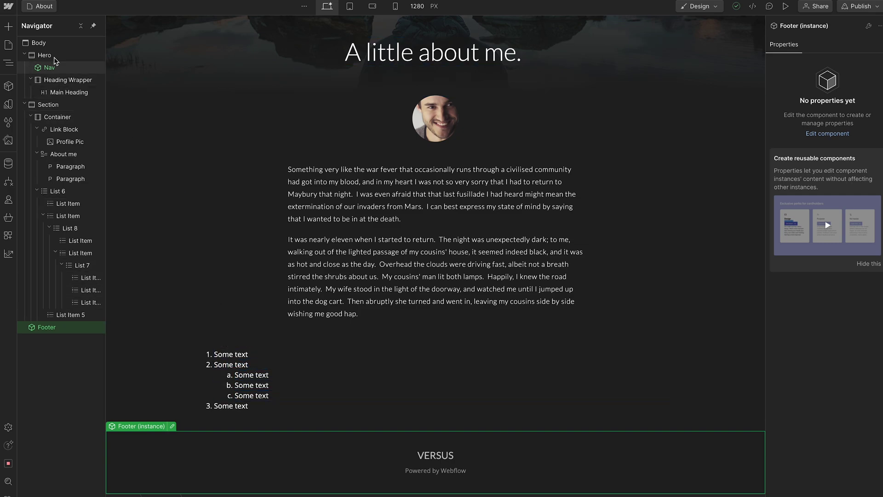
left_click(9, 26)
type("list")
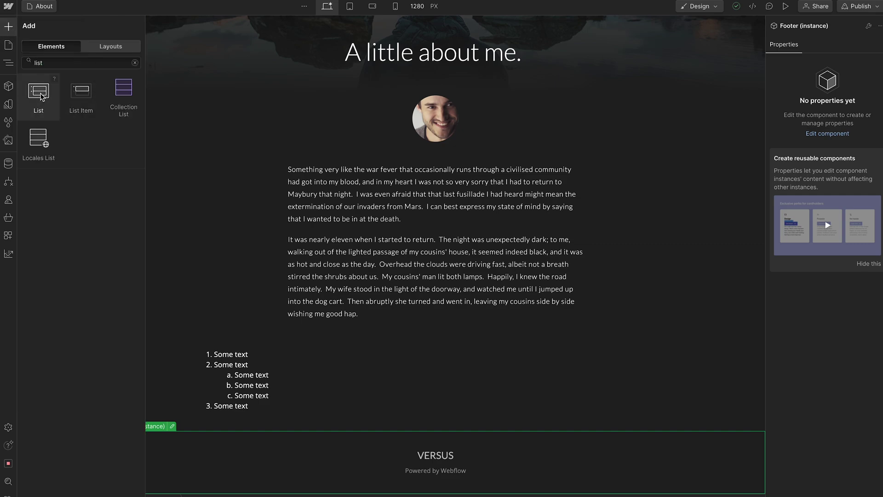
left_click_drag(42, 97, 336, 440)
scroll(276, 375, "down", 2)
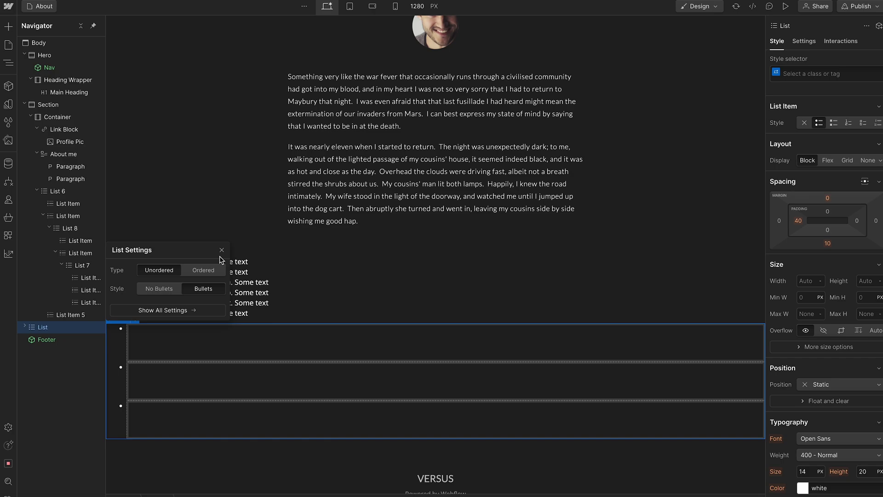
left_click(222, 250)
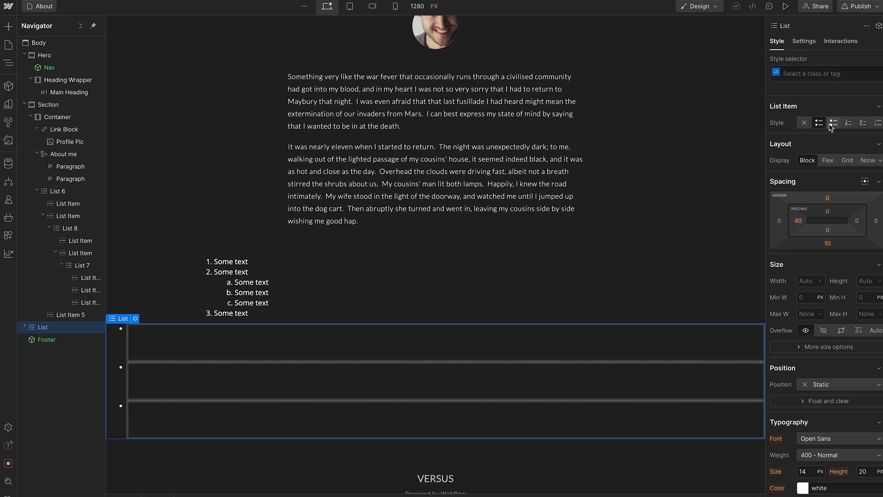
- Switch the new list from bullets to numbers and type 'some text' into item 2
left_click(804, 127)
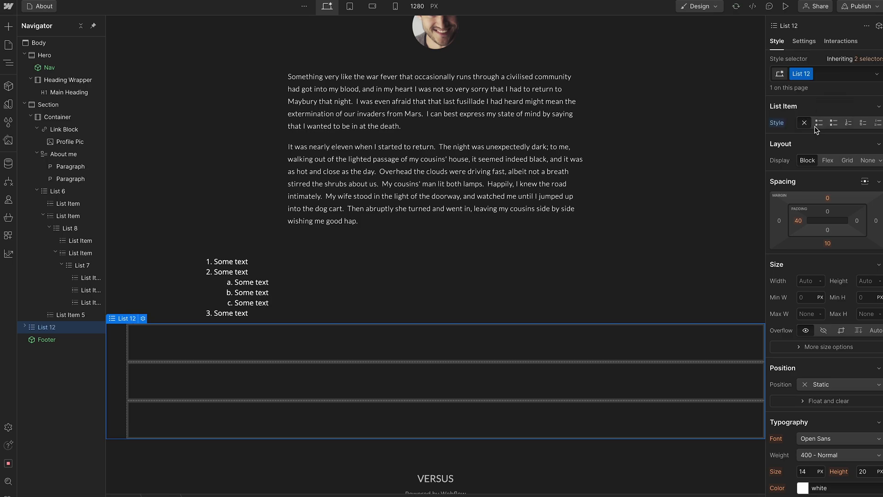
left_click(848, 124)
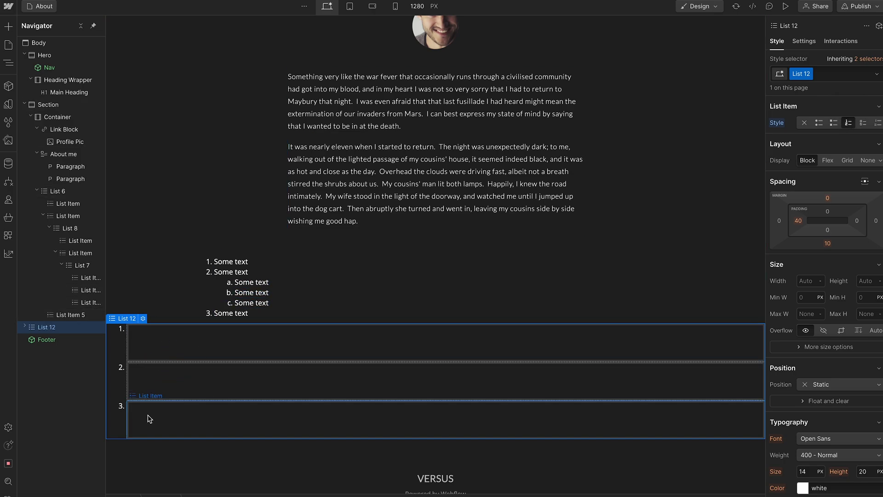
left_click(170, 350)
left_click(164, 381)
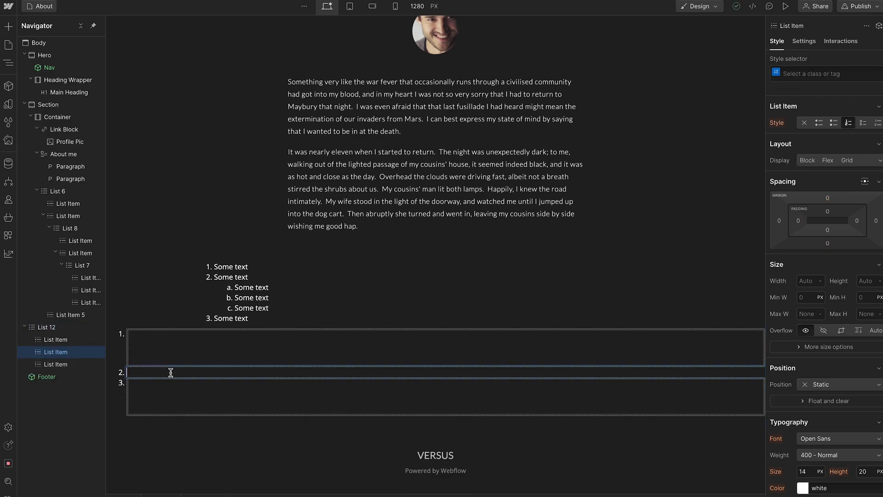
type("some text")
key("Escape")
- Drop a sub-list into the numbered list, then delete item 2's text
left_click(216, 348)
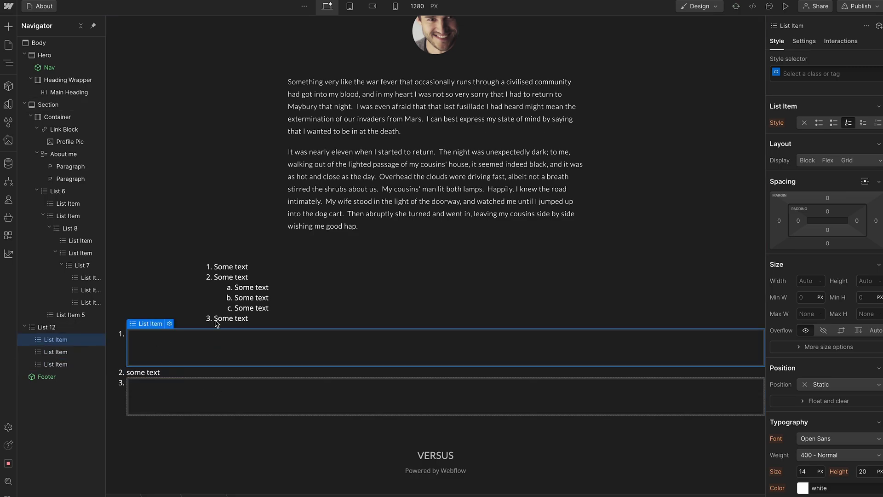
left_click(11, 29)
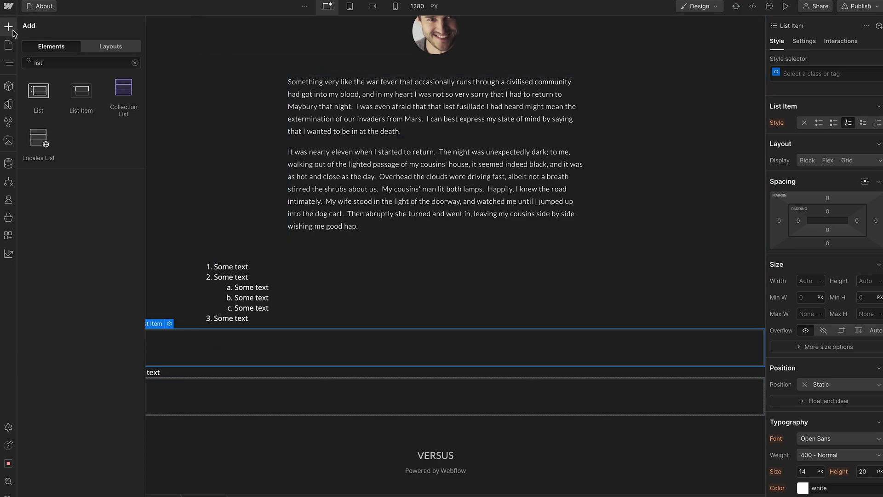
left_click_drag(37, 97, 186, 388)
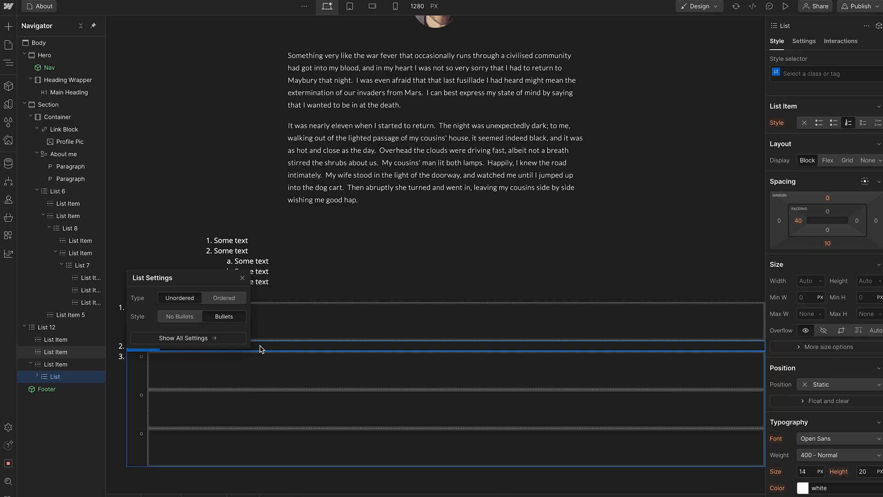
left_click(174, 347)
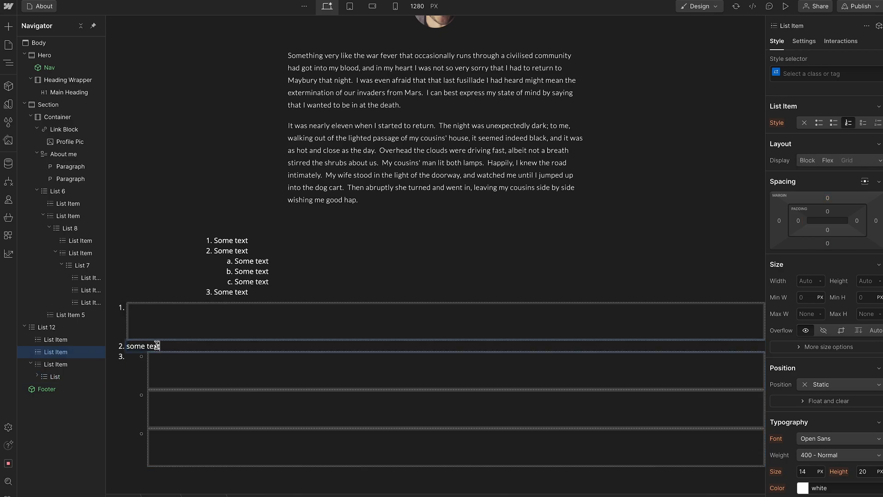
double_click(160, 346)
left_click_drag(160, 346, 122, 339)
key("BackSpace")
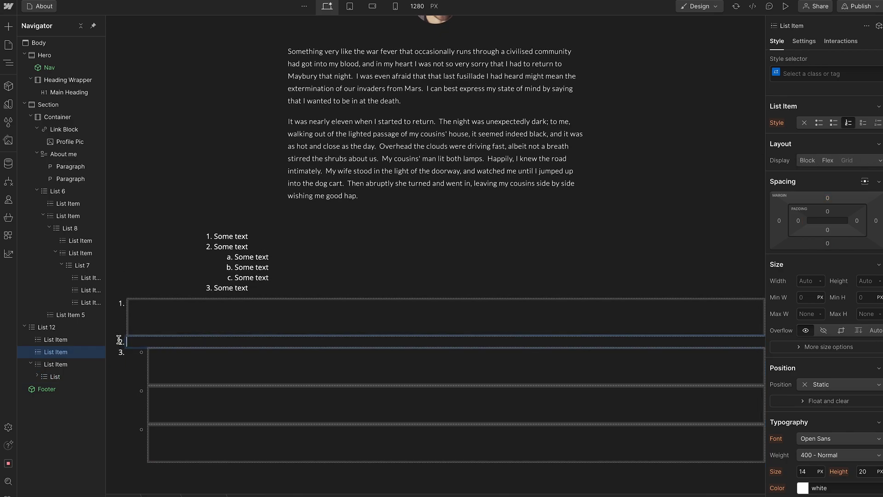
key("Escape")
- Retry nesting a list inside item 2, then undo twice back to three plain items
left_click(9, 28)
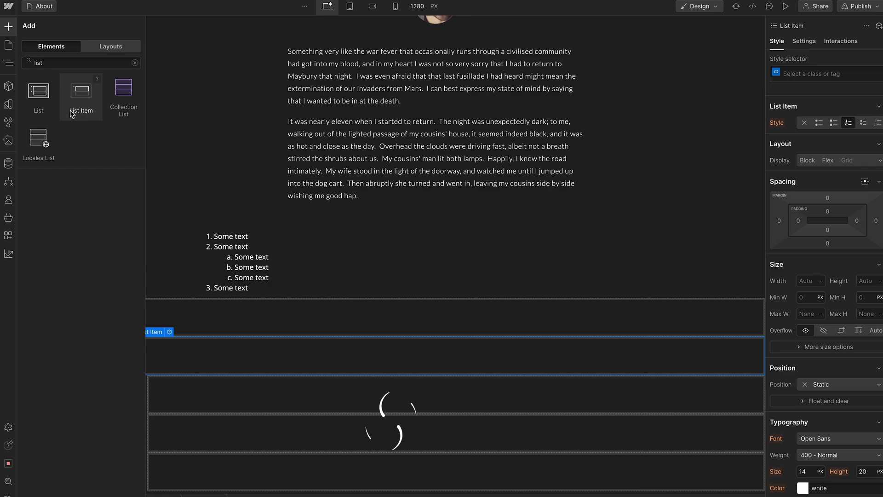
left_click_drag(39, 96, 197, 357)
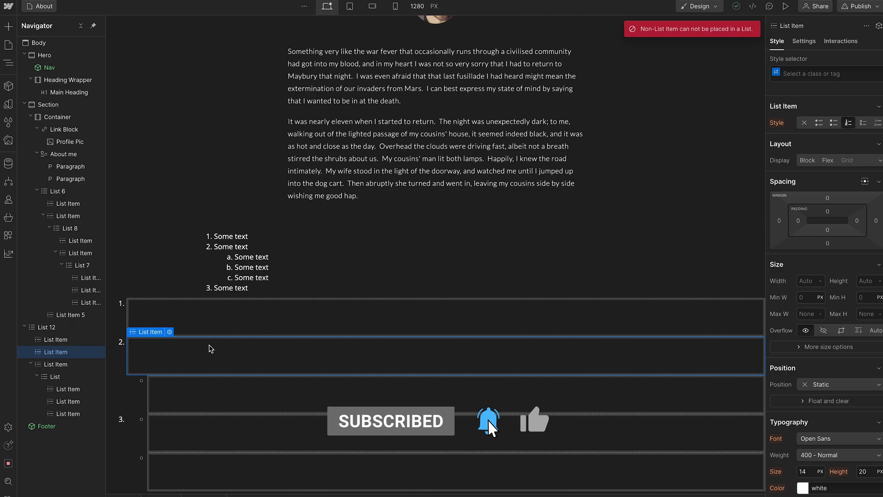
scroll(214, 350, "down", 2)
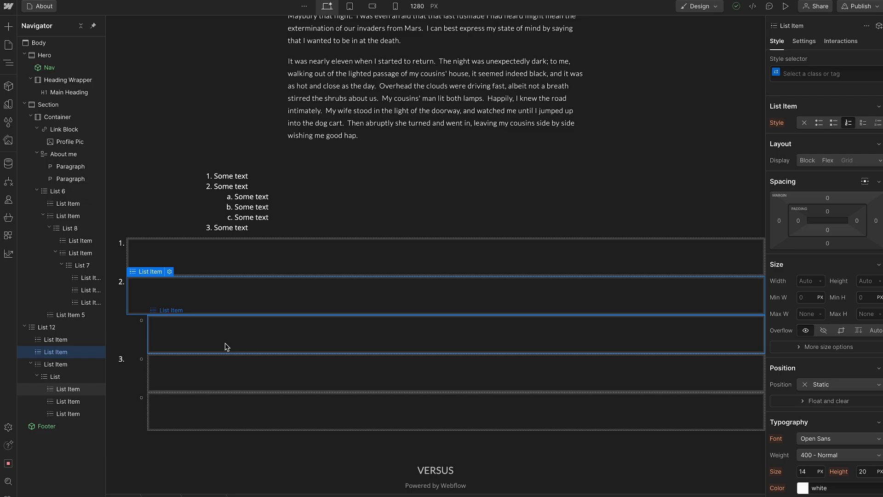
key("ctrl+z")
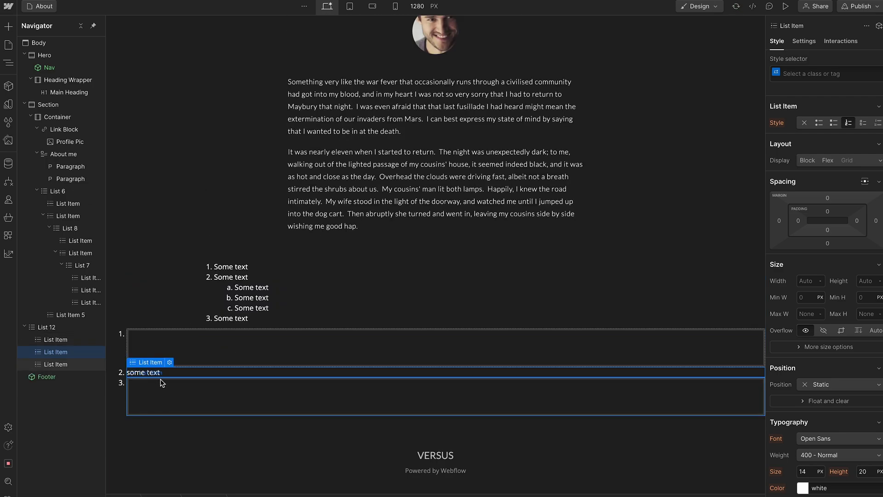
key("ctrl+z")
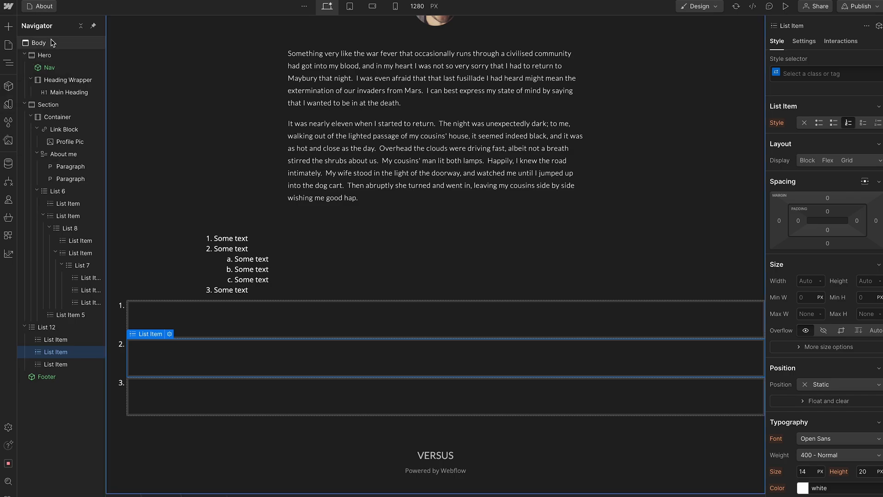
- Nest a three-item sub-list inside item 2 and type 'Some text' into items 1 and 3
key("a")
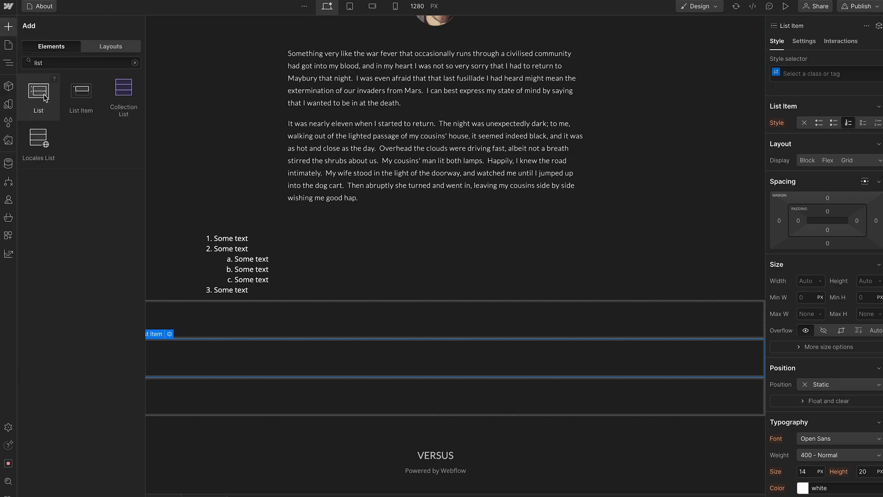
left_click_drag(45, 97, 227, 357)
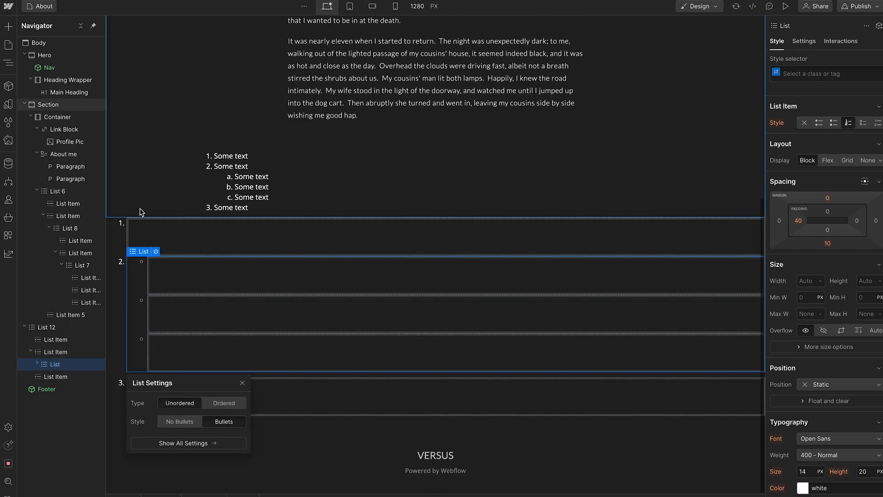
double_click(171, 244)
type("Some text")
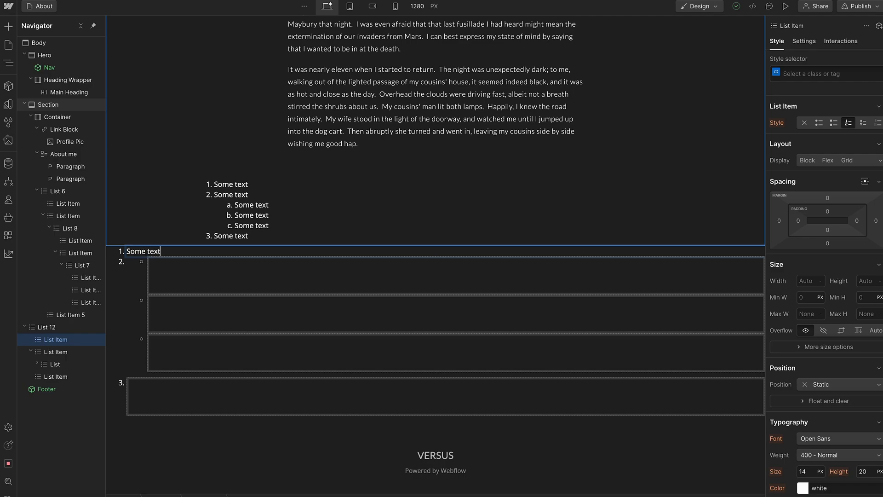
left_click(154, 396)
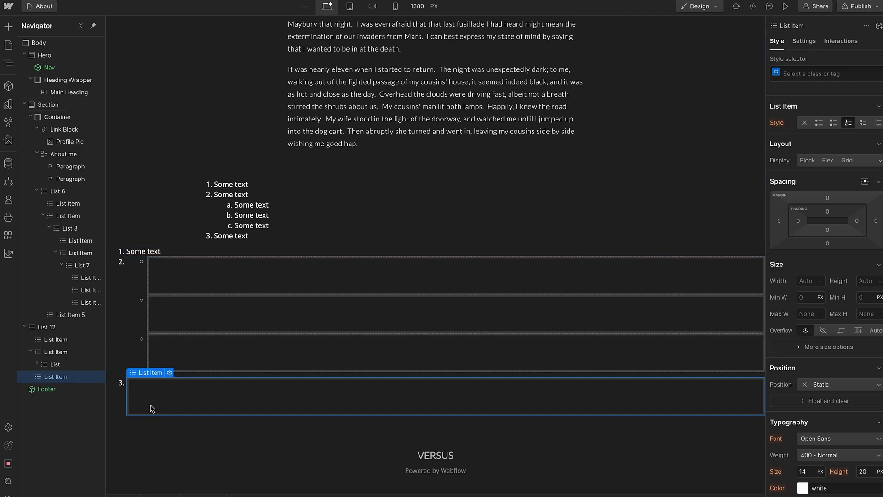
double_click(163, 392)
type("Some Text")
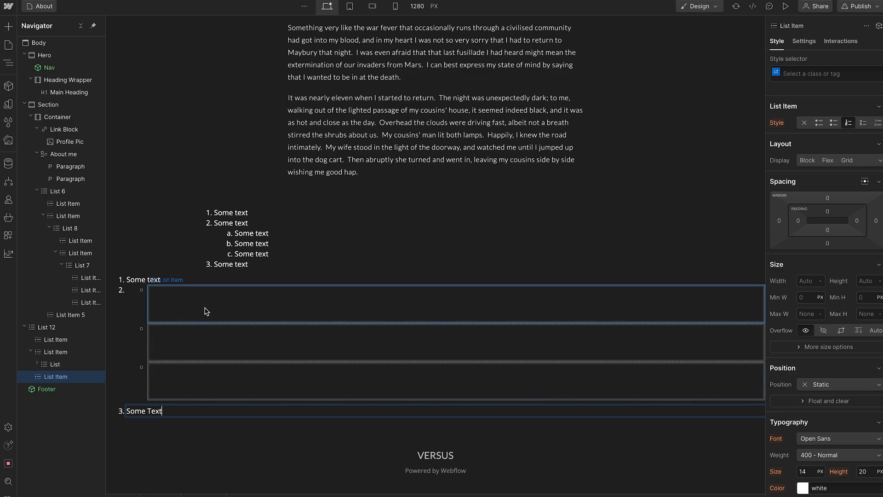
left_click(205, 311)
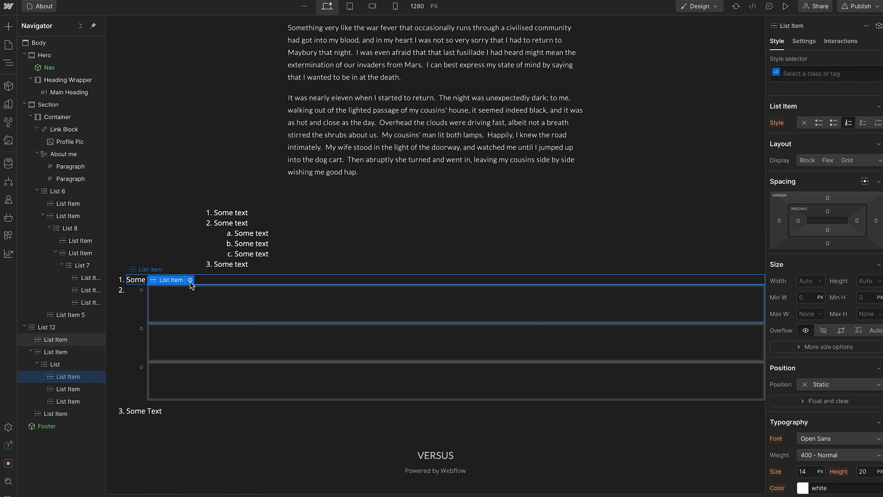
- Give the nested sub-list under item 2 lettered a., b., c. markers
left_click(158, 270)
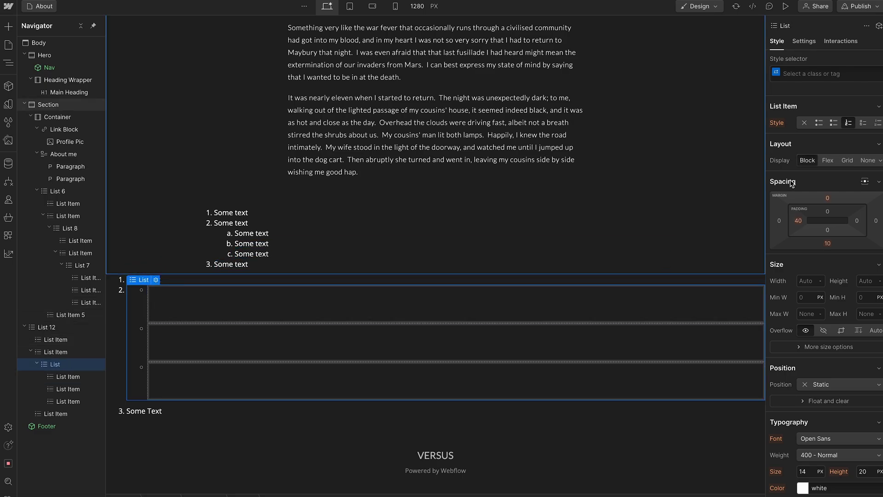
left_click(863, 125)
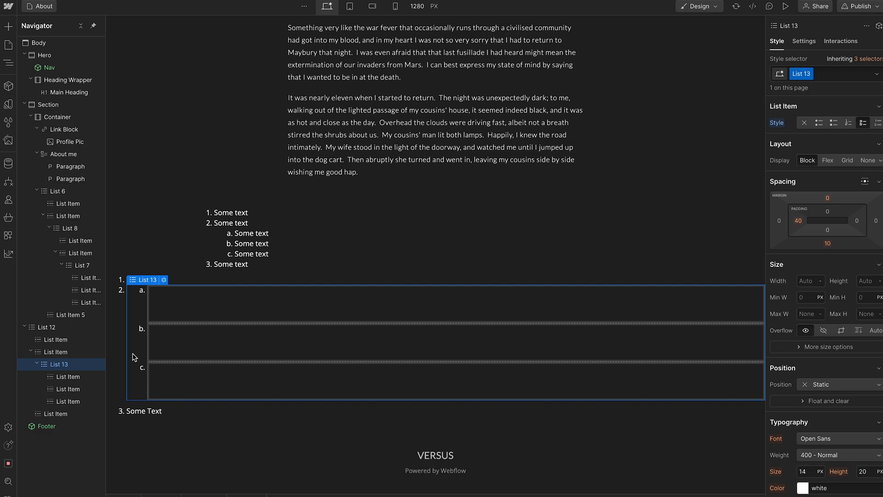
left_click(152, 297)
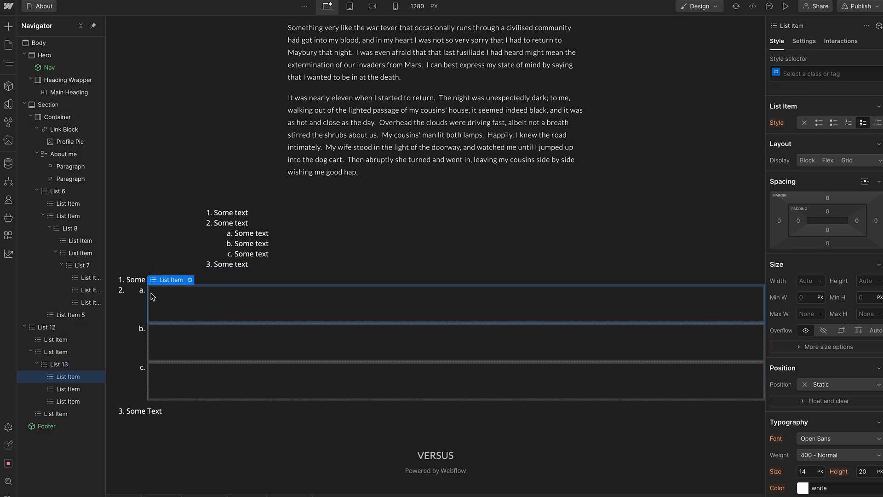
left_click(135, 282)
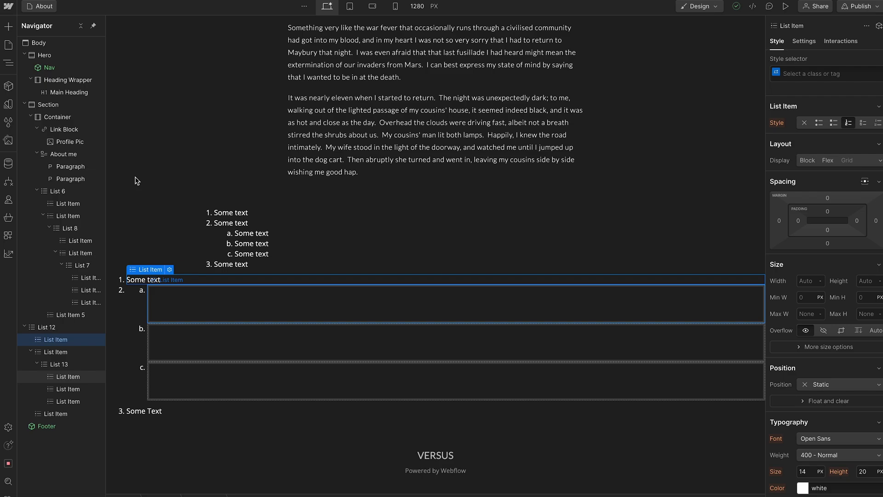
- Add an empty fourth numbered item after item 3 and a sub-item d after c
left_click(8, 29)
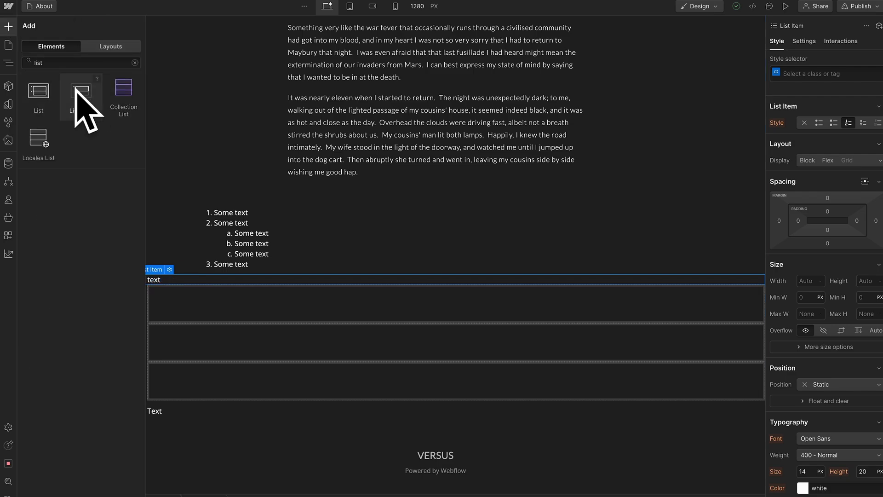
left_click_drag(81, 98, 161, 415)
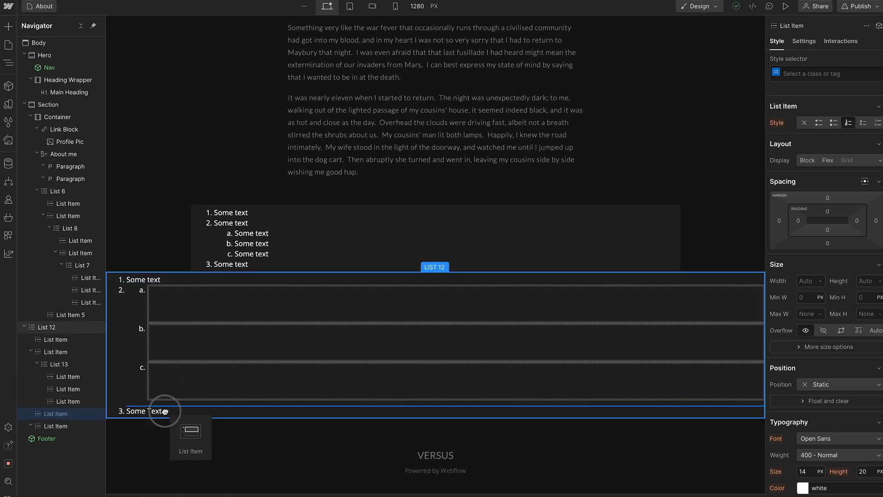
left_click_drag(165, 411, 167, 414)
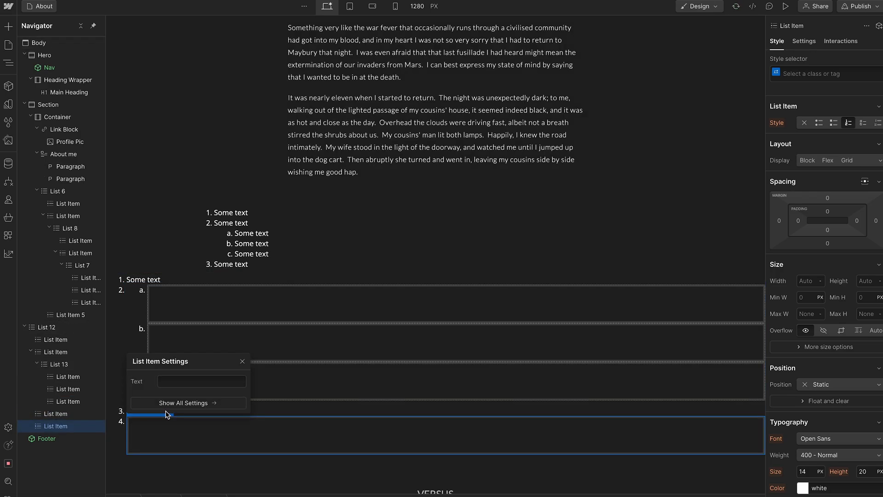
left_click(8, 26)
left_click_drag(81, 90, 256, 363)
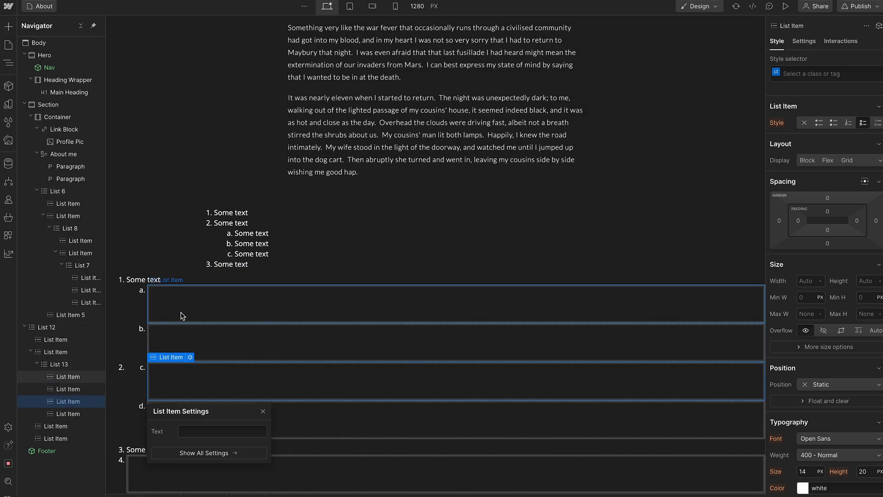
scroll(262, 344, "down", 1)
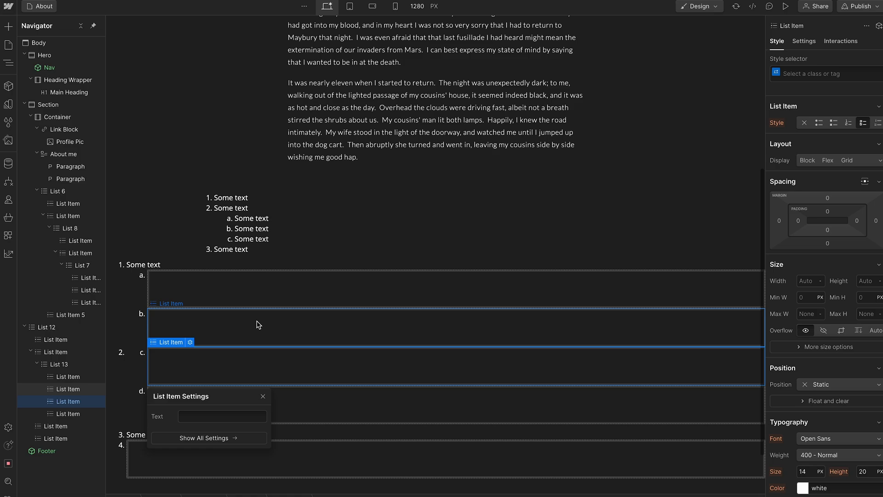
left_click(258, 324)
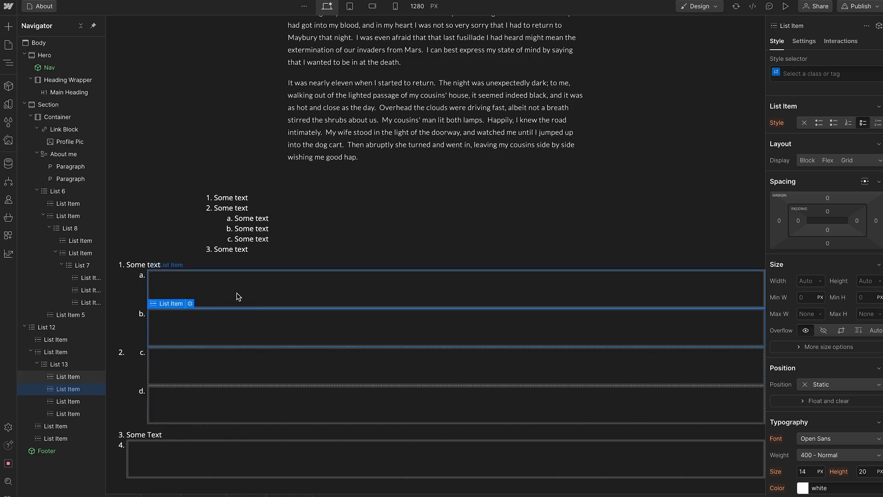
- Nest a new list inside sub-item b and style it with lowercase a–c letters
left_click(9, 28)
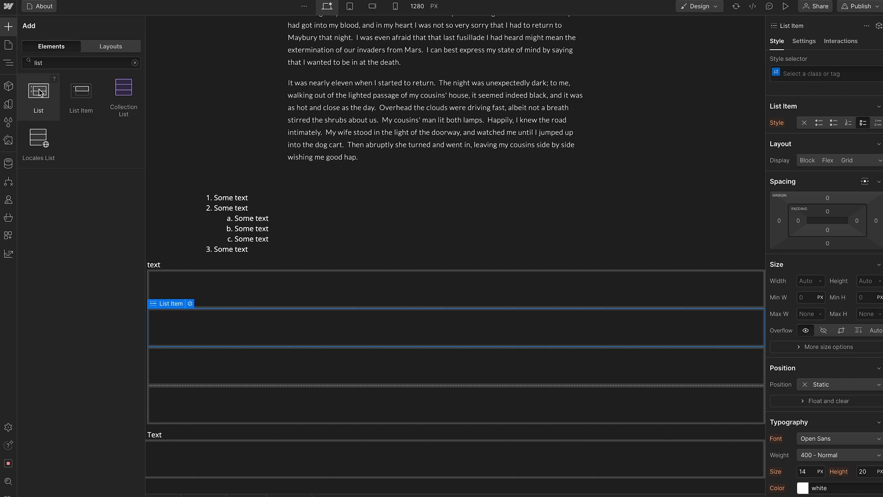
left_click_drag(39, 93, 208, 328)
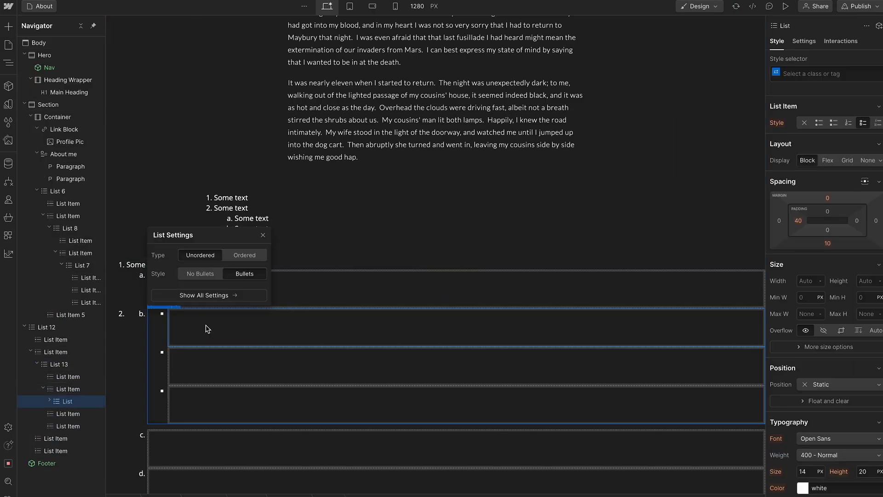
scroll(222, 327, "down", 1)
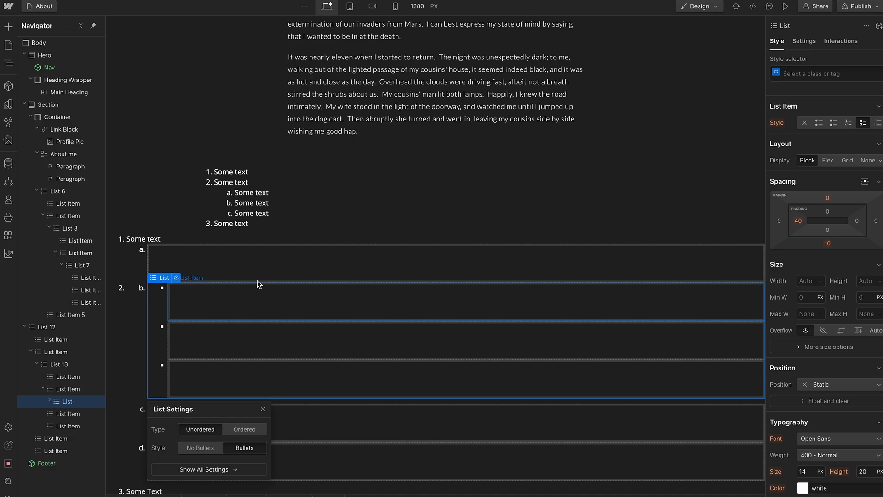
left_click(848, 123)
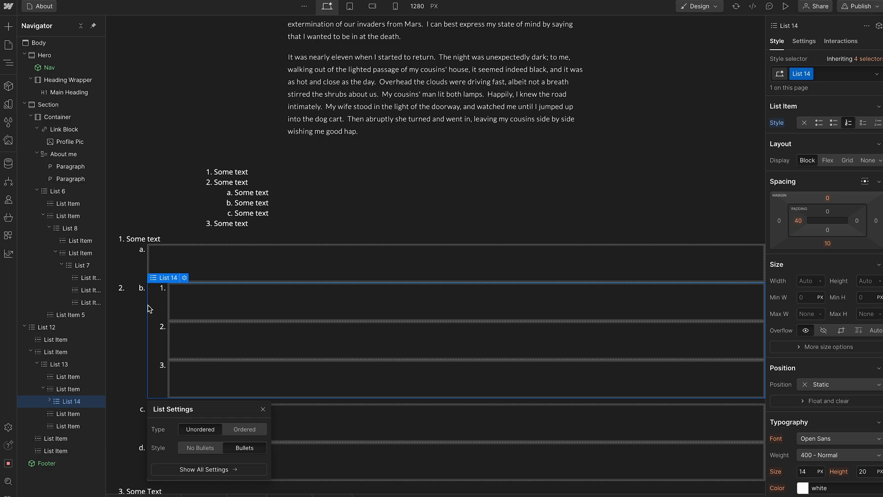
left_click(863, 124)
- Set list style None on sub-items a and b to remove their letter markers
left_click(140, 289)
left_click(141, 293)
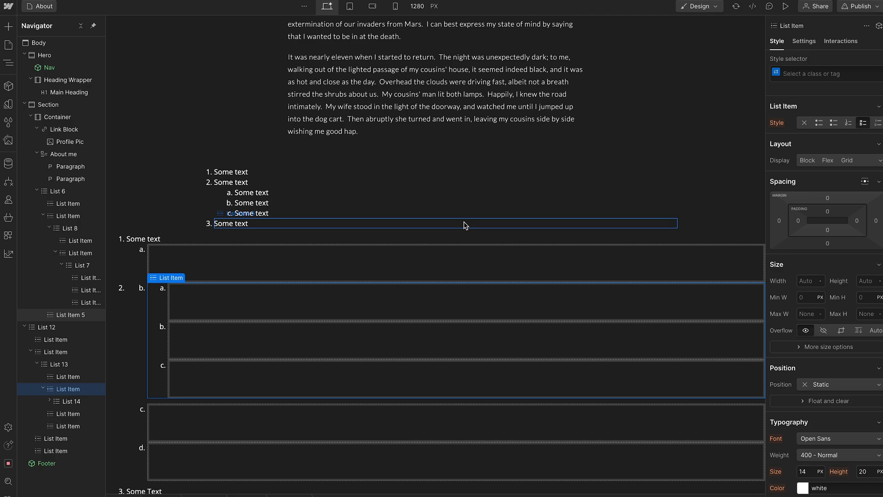
left_click(805, 124)
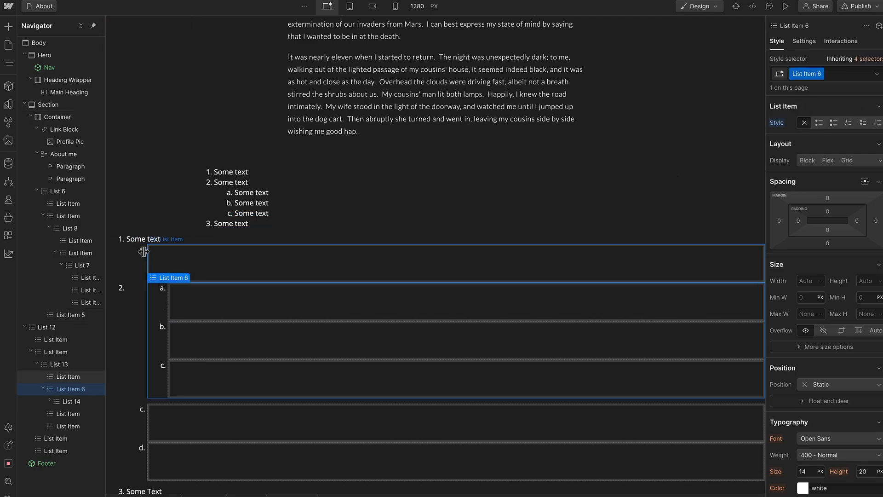
left_click(129, 271)
scroll(133, 258, "down", 3)
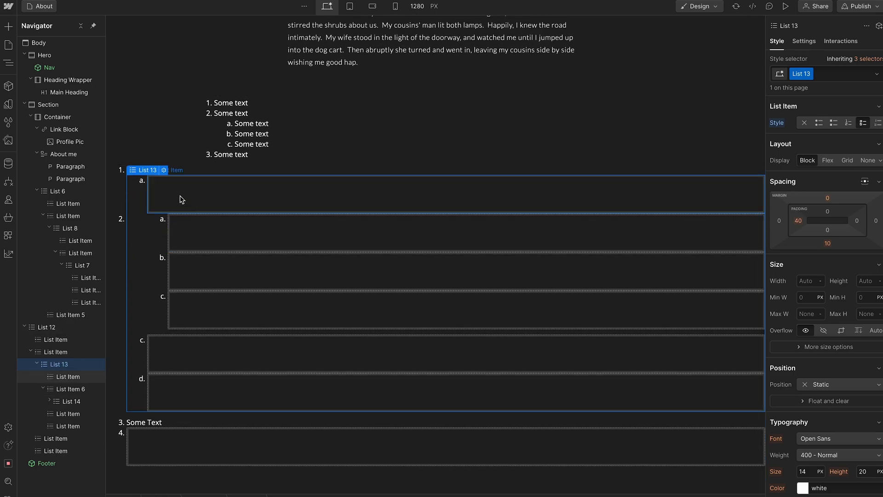
left_click(145, 181)
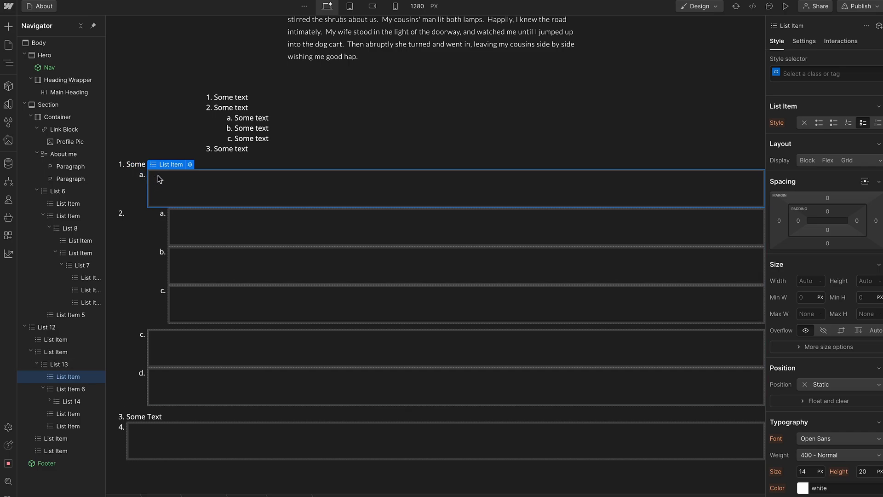
left_click(810, 123)
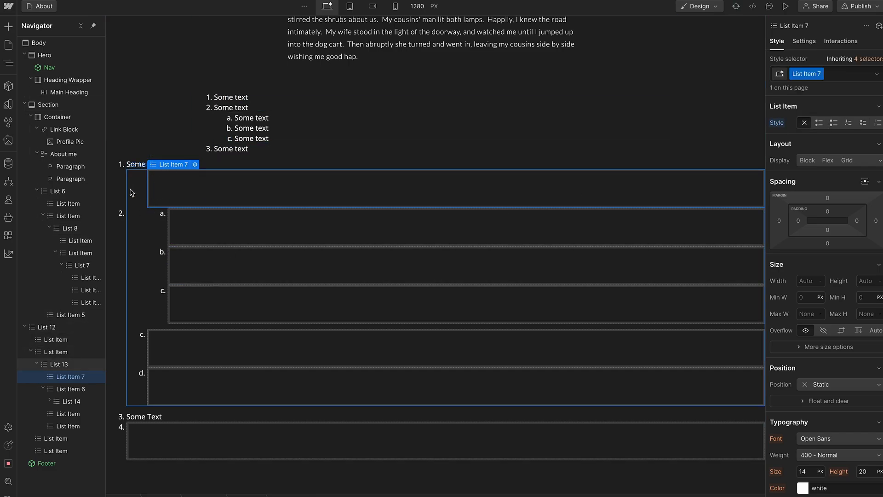
scroll(130, 196, "up", 1)
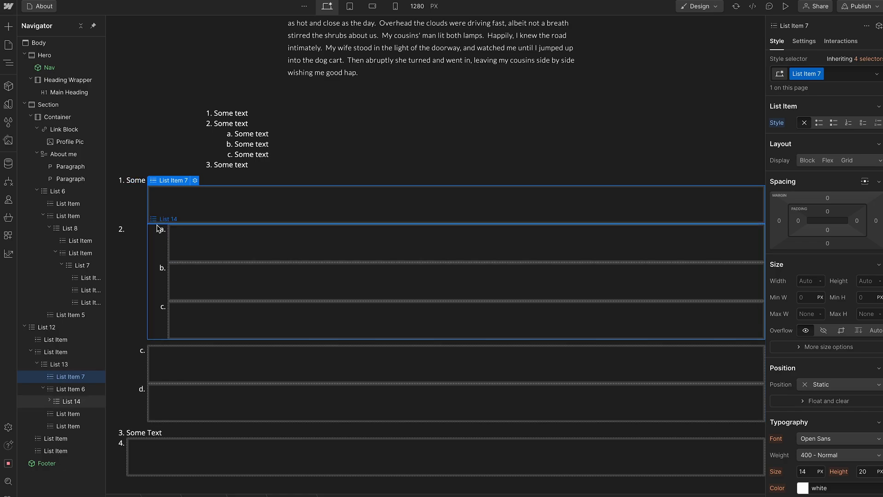
- Type 'Some text' into item 2's empty entry and into inner items a, b and c
double_click(197, 199)
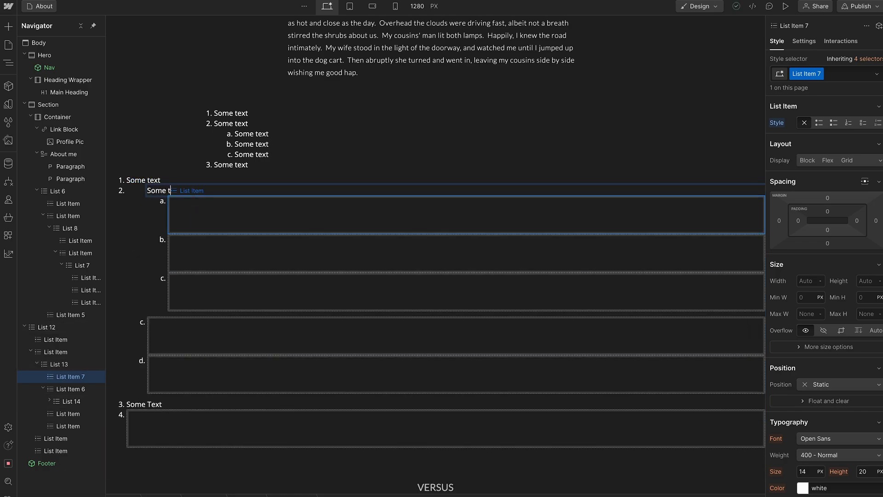
type("Some text")
left_click(339, 167)
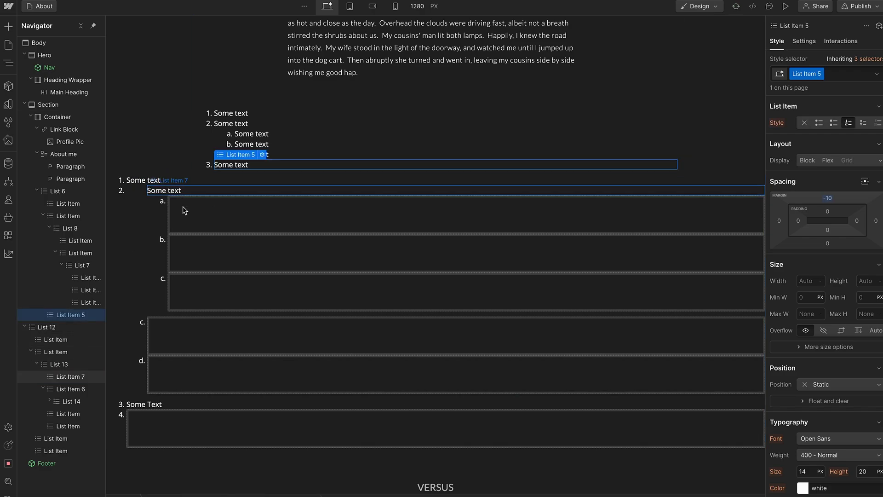
left_click(137, 170)
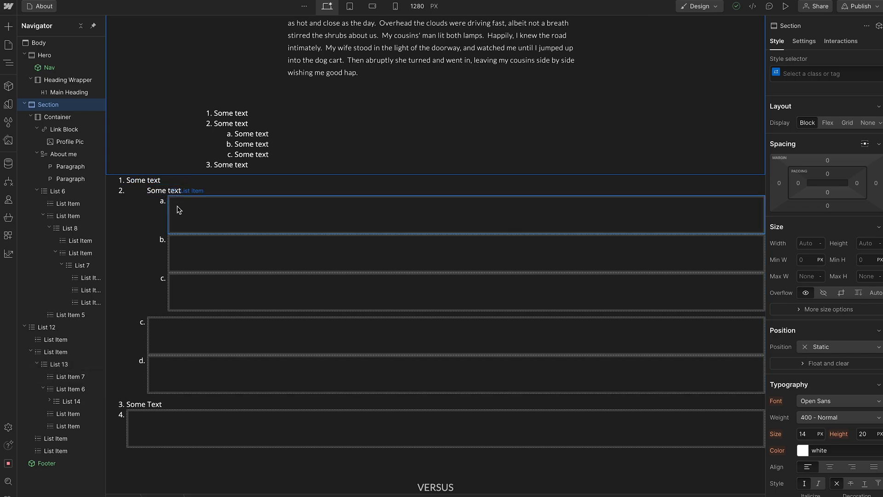
left_click(184, 222)
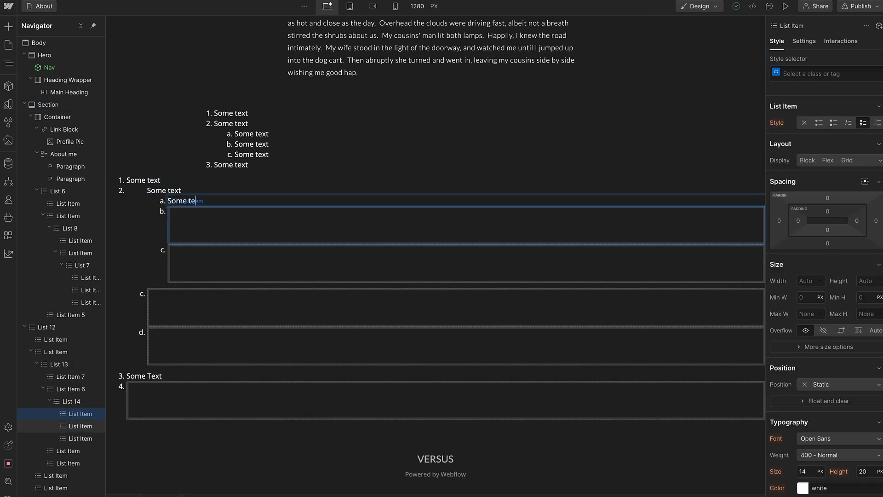
double_click(189, 217)
double_click(187, 258)
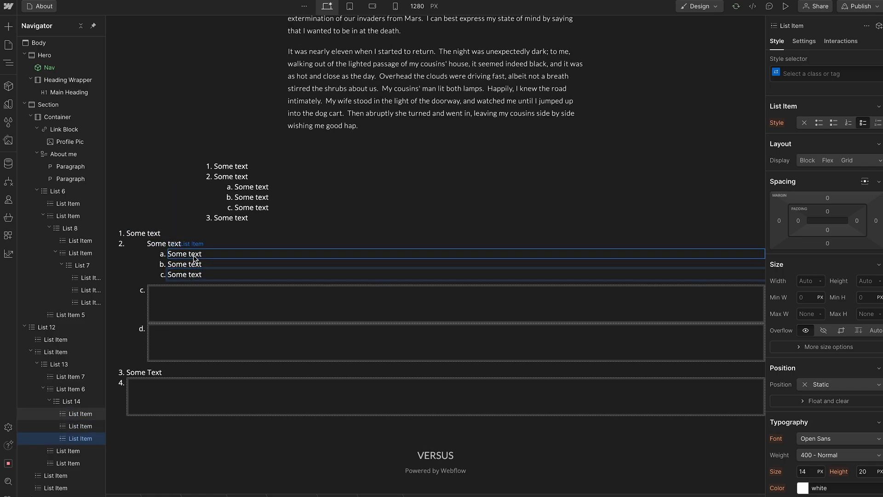
left_click(158, 311)
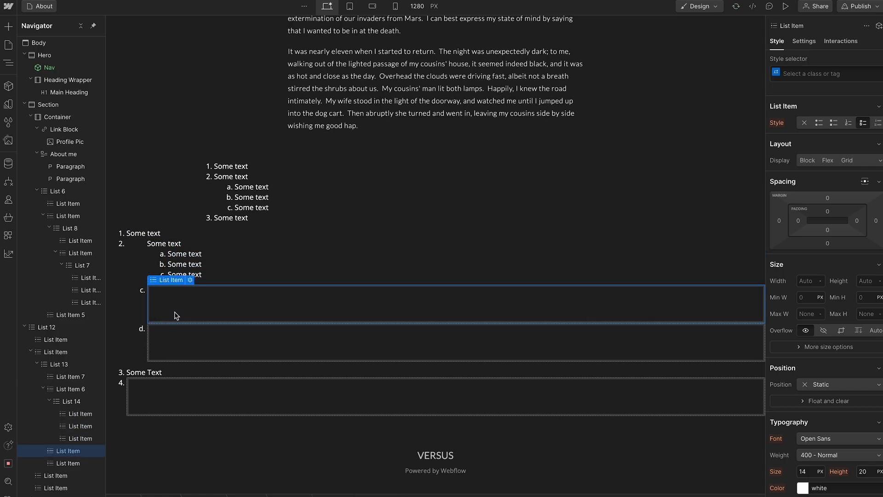
- Delete the empty d sub-item and the remaining empty sub-item from the lettered list
right_click(176, 316)
left_click(153, 298)
left_click(190, 280)
left_click(189, 283)
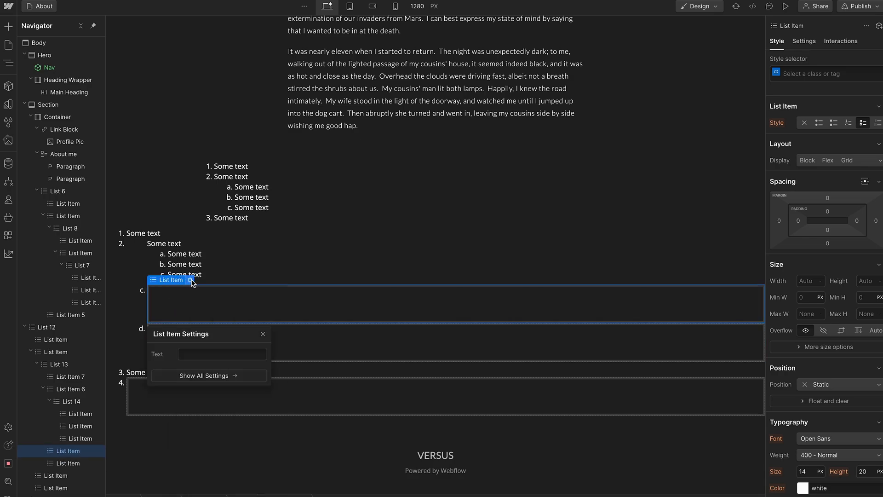
right_click(154, 281)
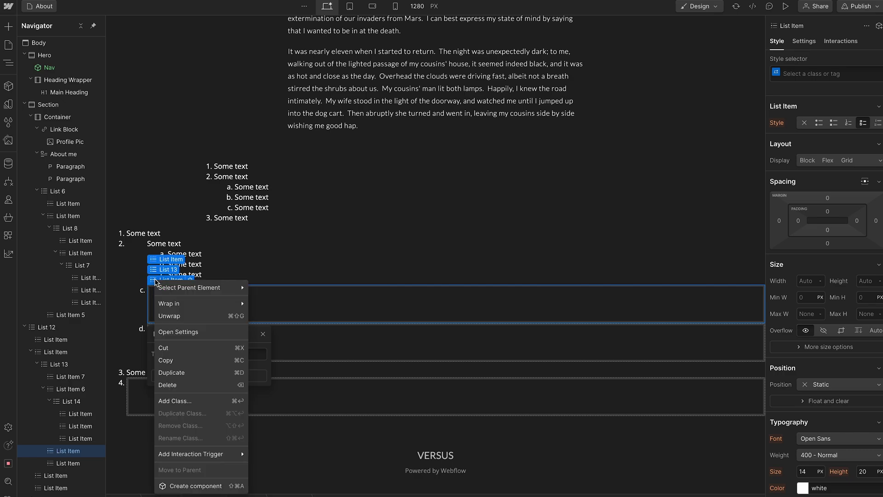
left_click(167, 385)
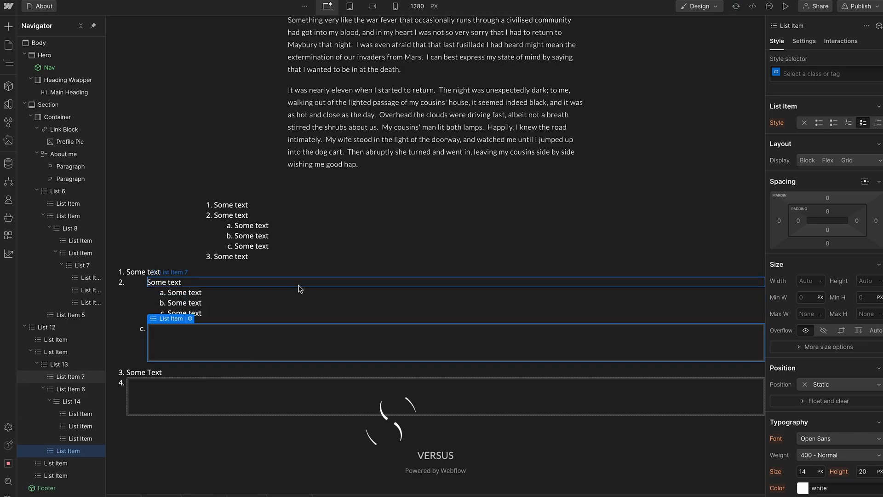
right_click(163, 322)
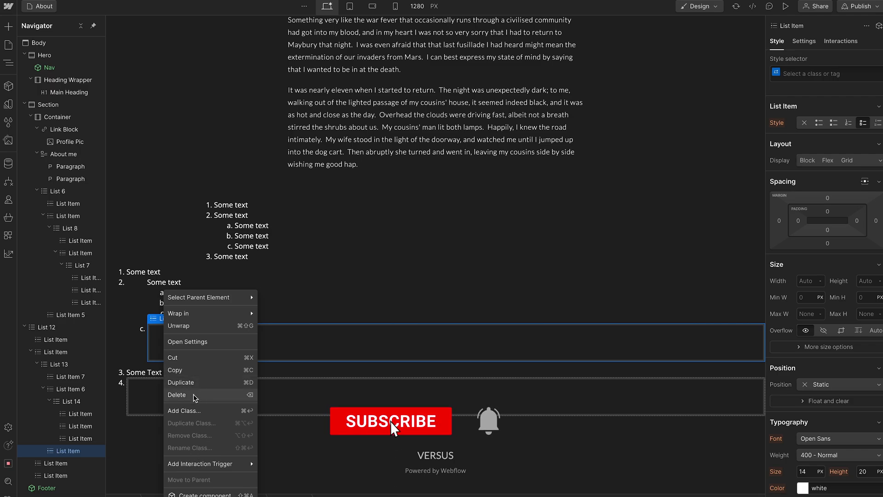
left_click(182, 395)
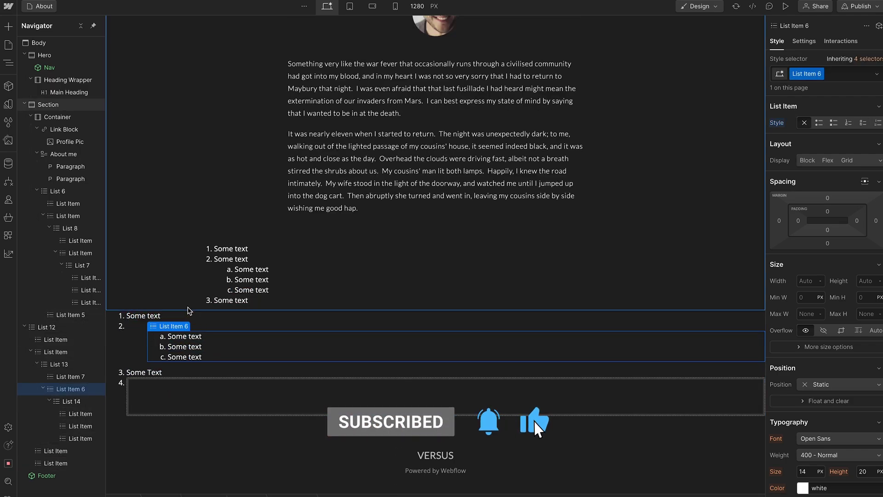
- Delete the empty fourth numbered list item
left_click(186, 305)
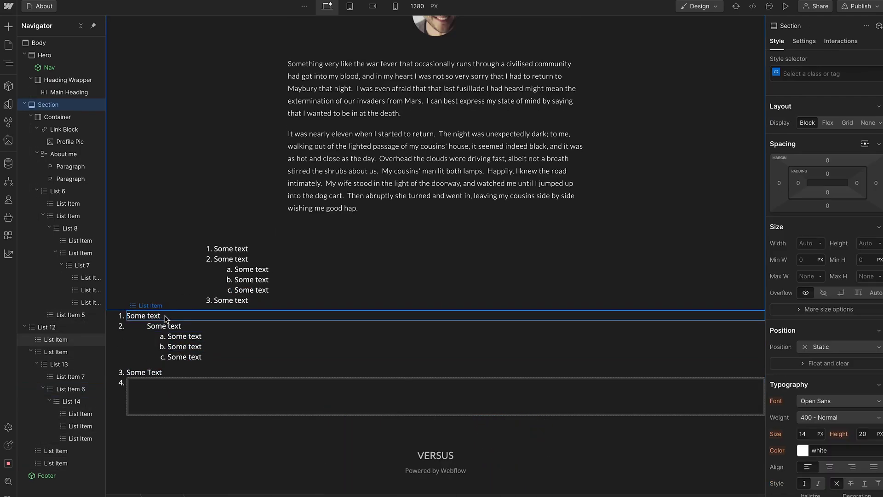
left_click(147, 395)
right_click(145, 391)
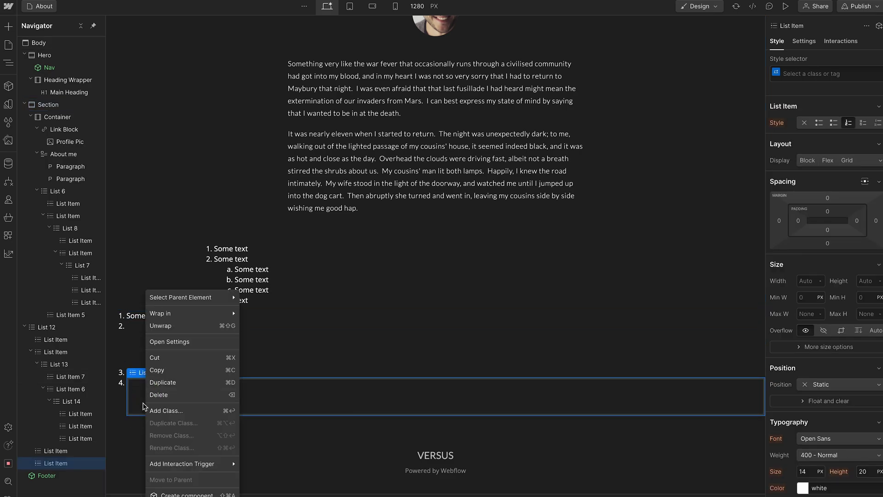
left_click(152, 394)
- Set the left padding of the list holding item 2 to 0
left_click(178, 488)
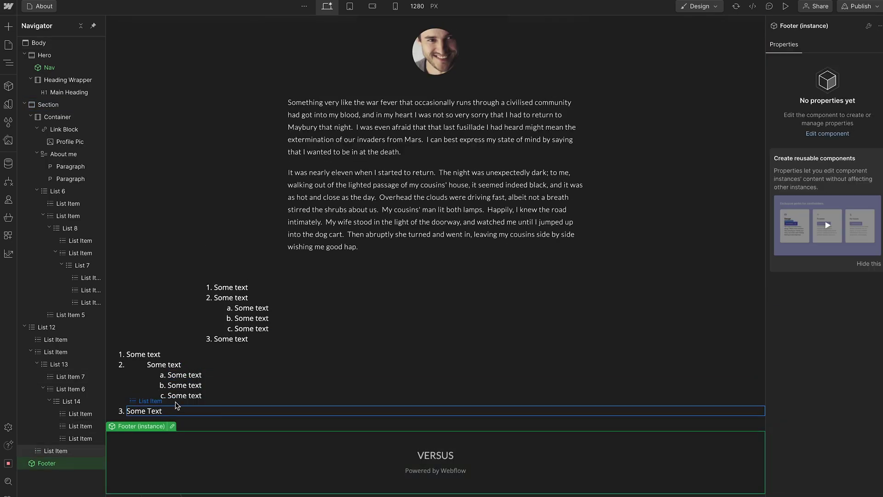
left_click(157, 368)
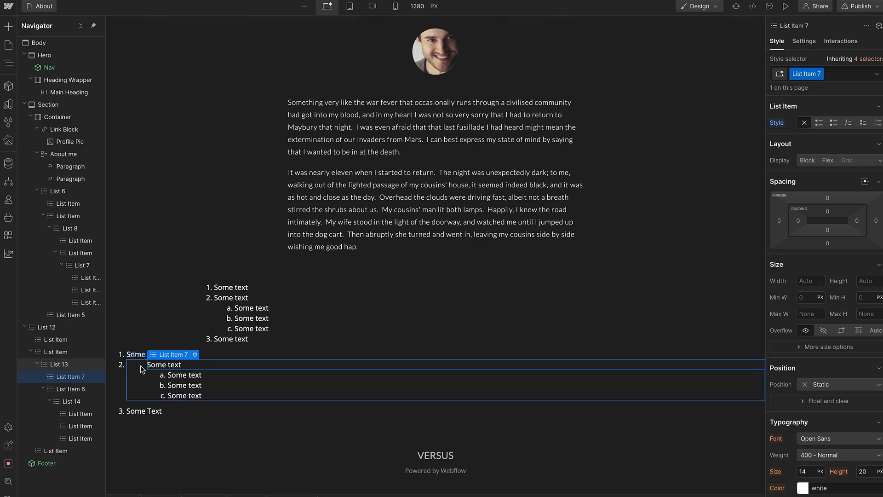
left_click(136, 370)
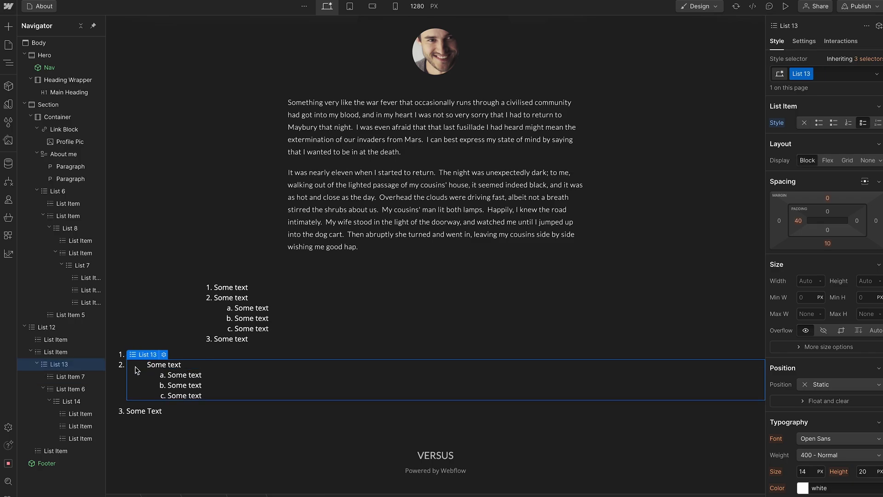
left_click(798, 222)
left_click(783, 256)
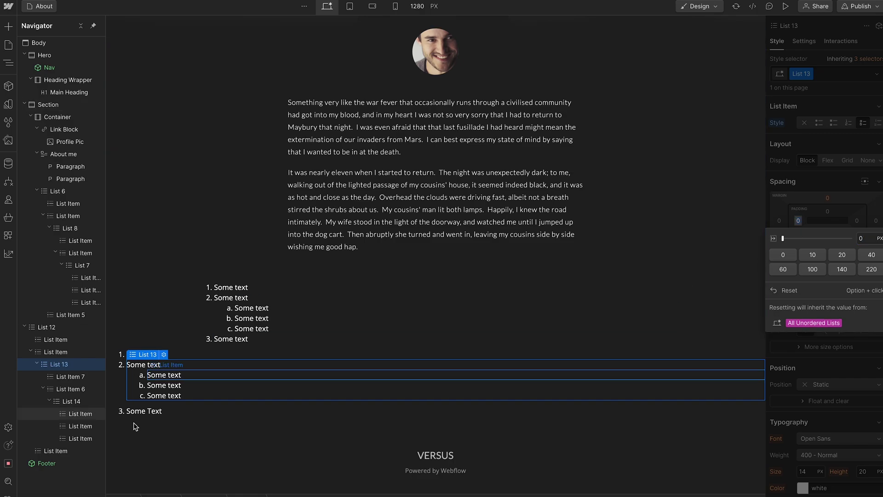
left_click(185, 419)
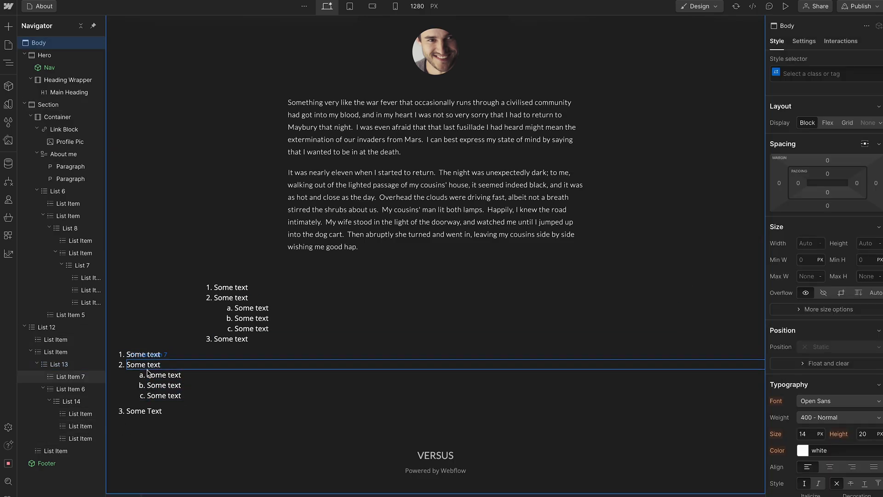
- Give the last item, '3. Some Text', a -10 px top margin
left_click(144, 405)
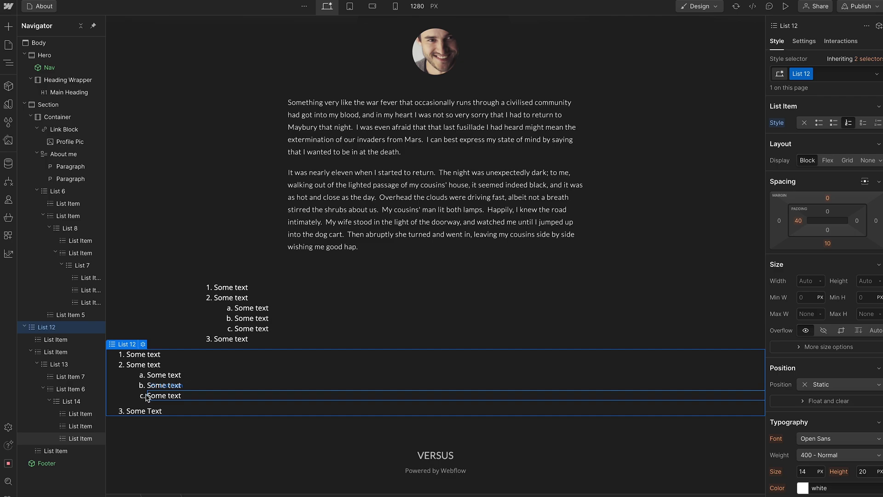
left_click(122, 365)
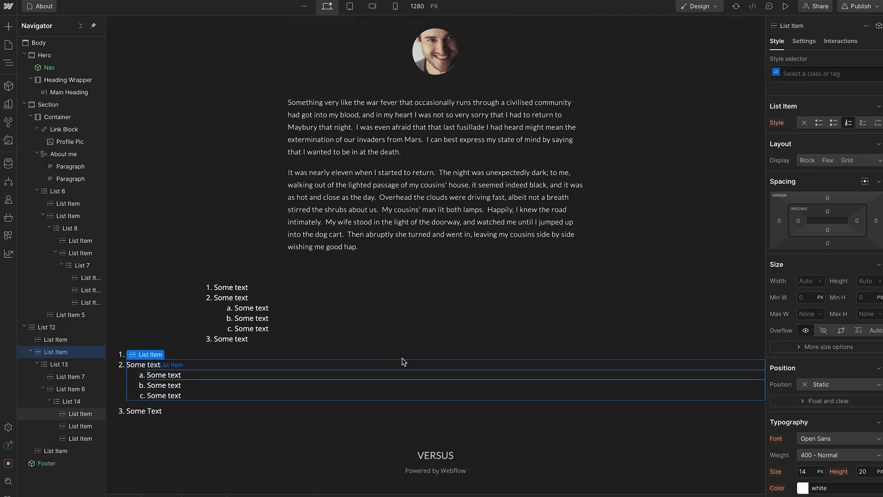
left_click(131, 411)
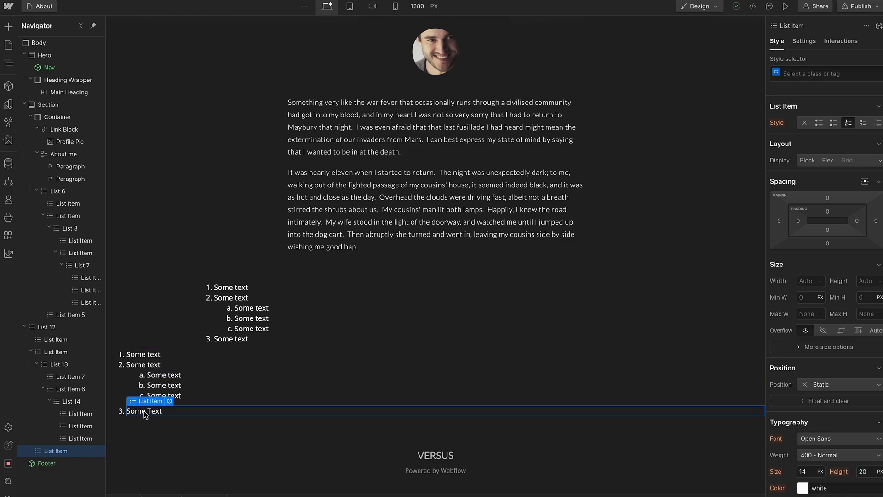
left_click(829, 198)
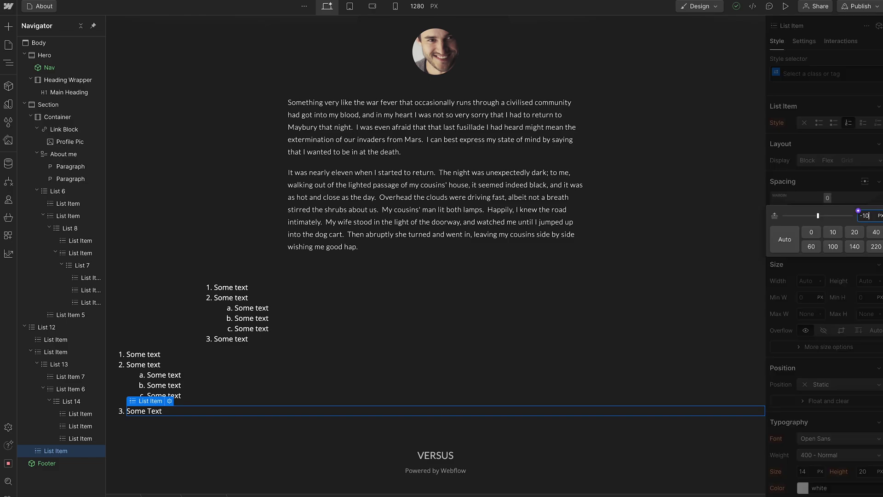
key("Return")
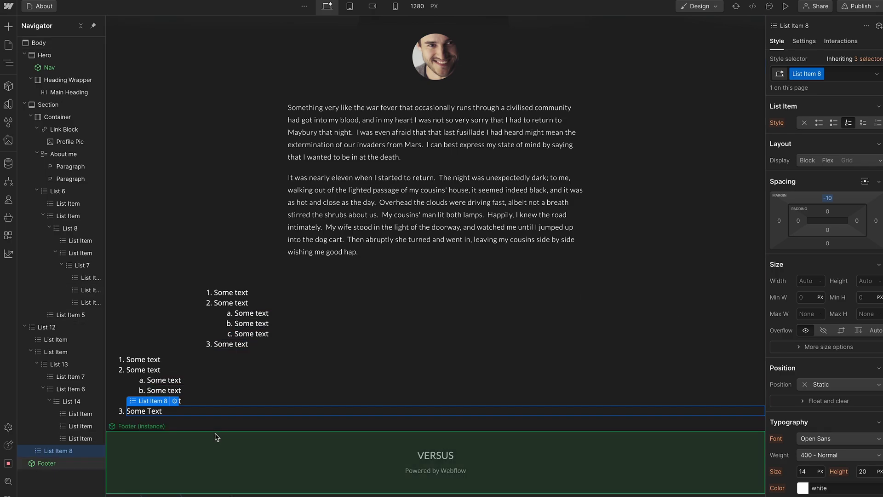
left_click(217, 436)
left_click(228, 395)
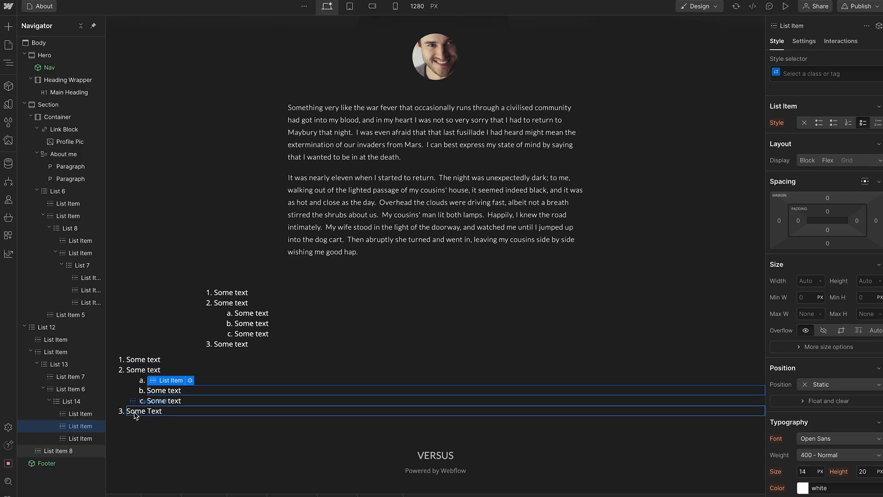
left_click(134, 378)
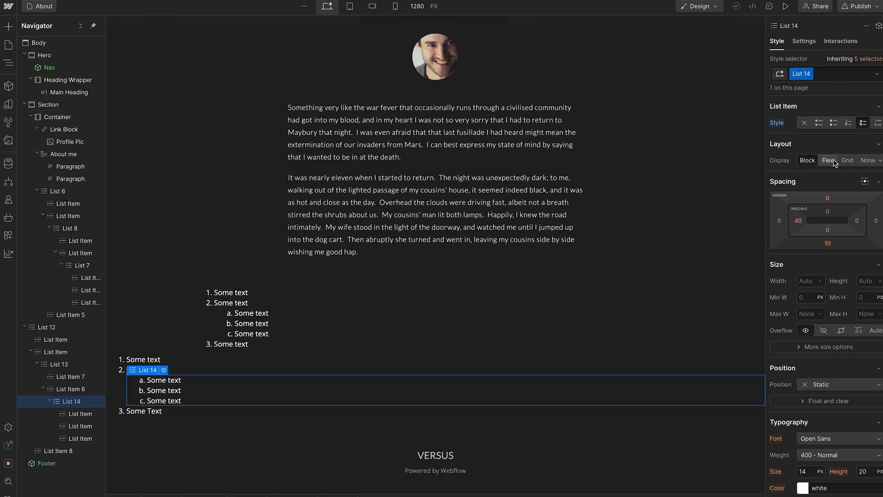
left_click(832, 124)
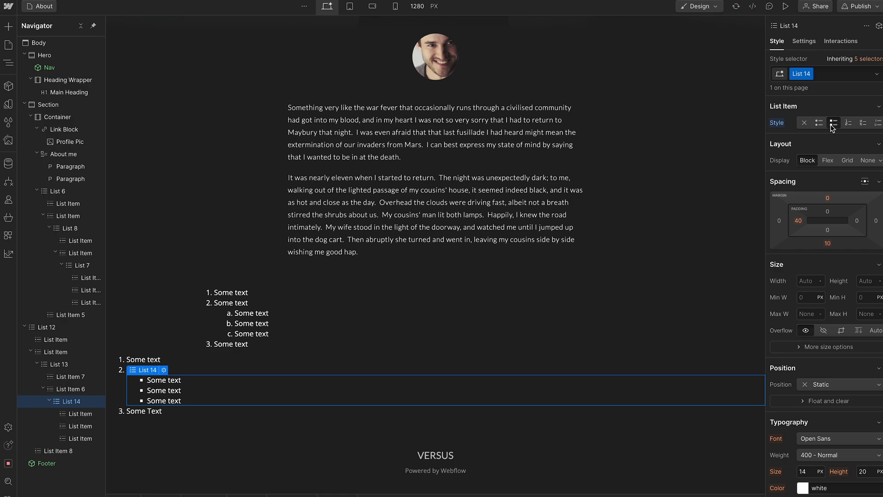
left_click(849, 123)
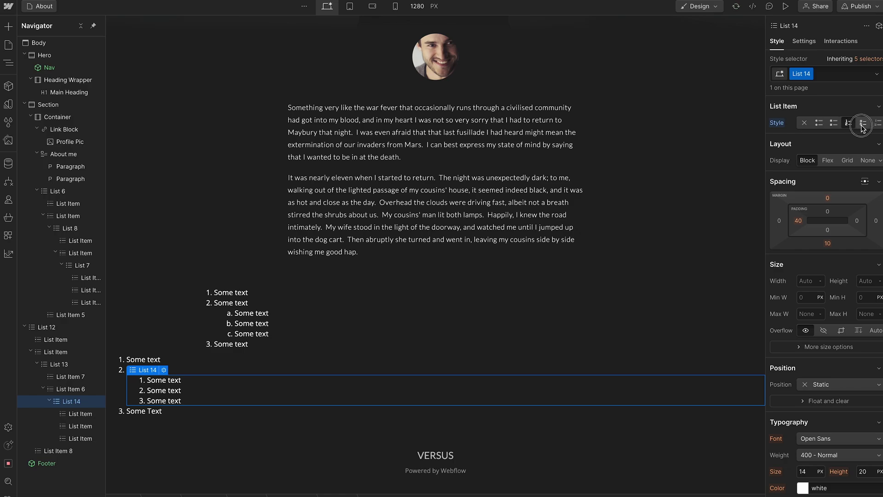
left_click(862, 123)
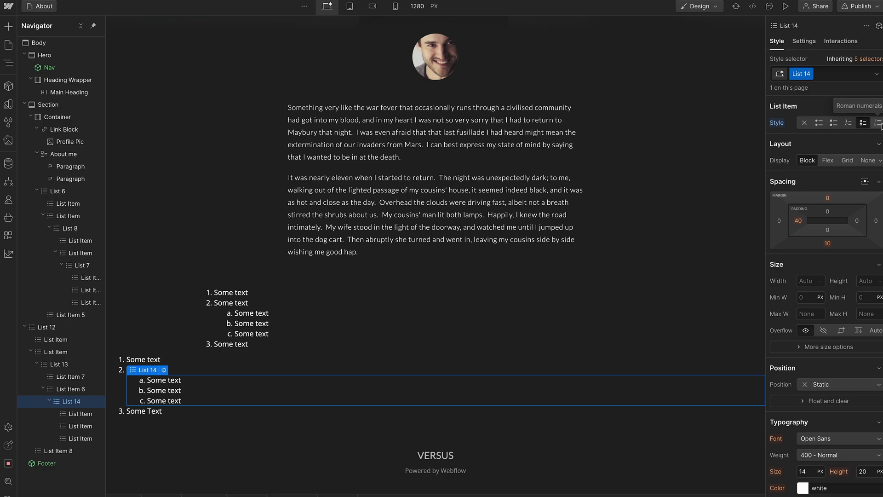
left_click(878, 123)
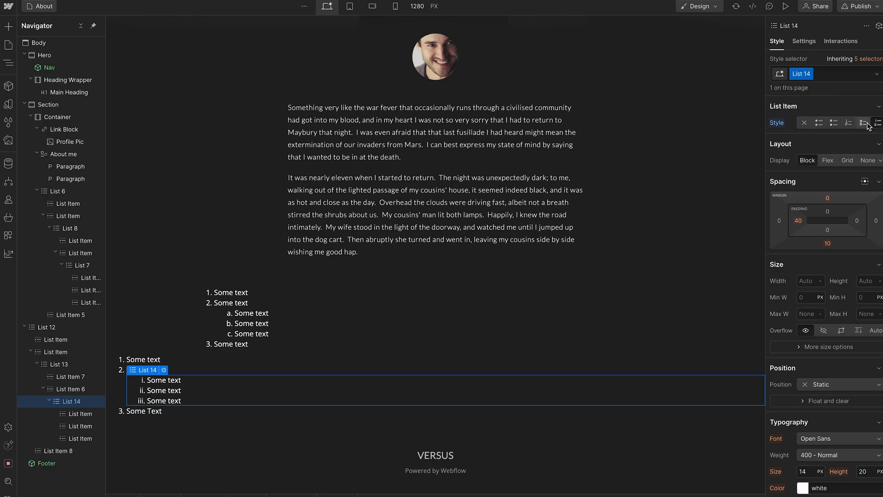
left_click(865, 124)
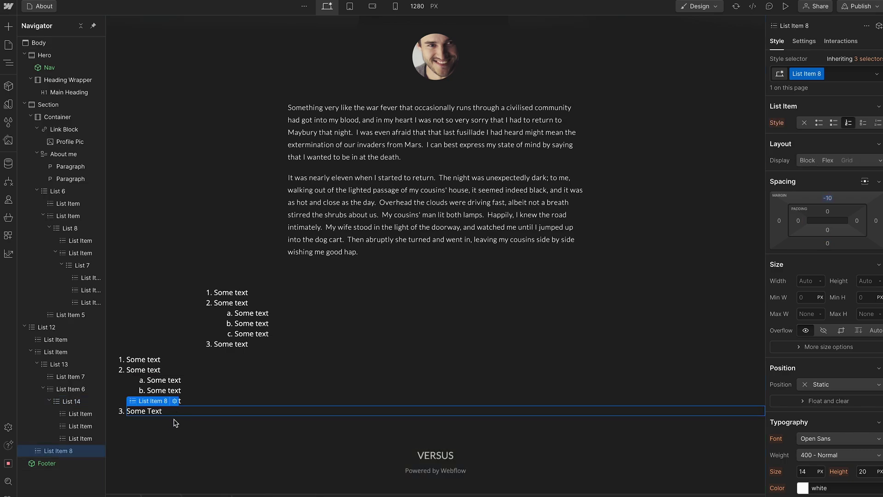
- Set the lettered sub-list's left padding to the 20 px preset instead of 40
left_click(173, 429)
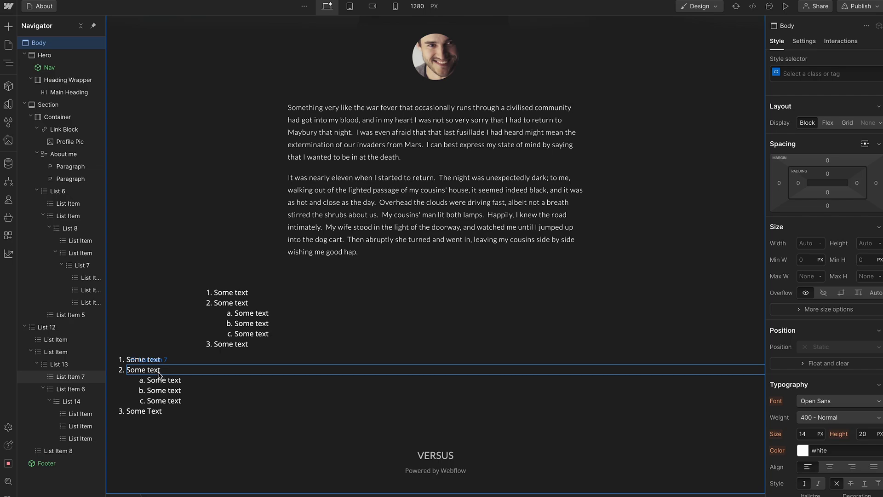
left_click(132, 387)
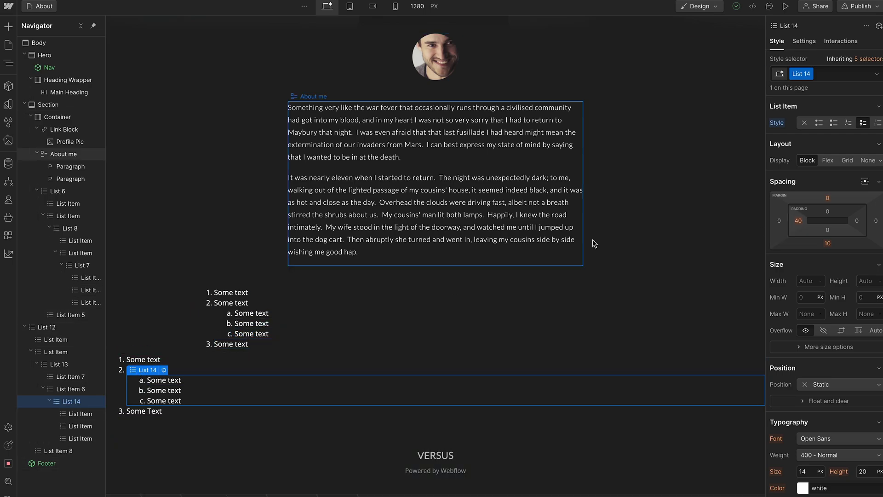
left_click(798, 221)
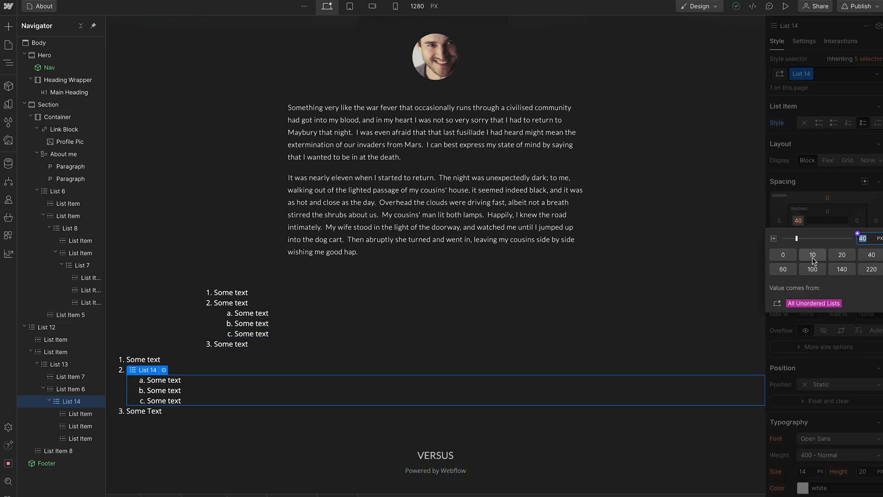
left_click(788, 261)
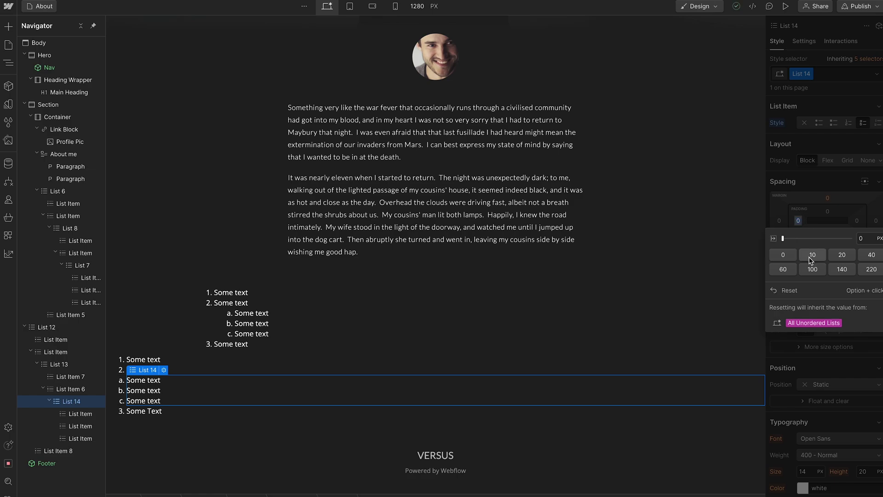
left_click(811, 260)
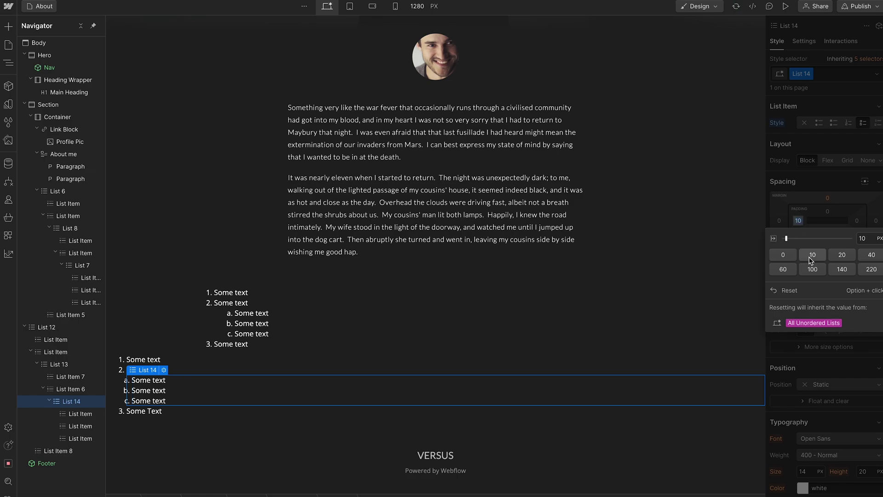
left_click(836, 261)
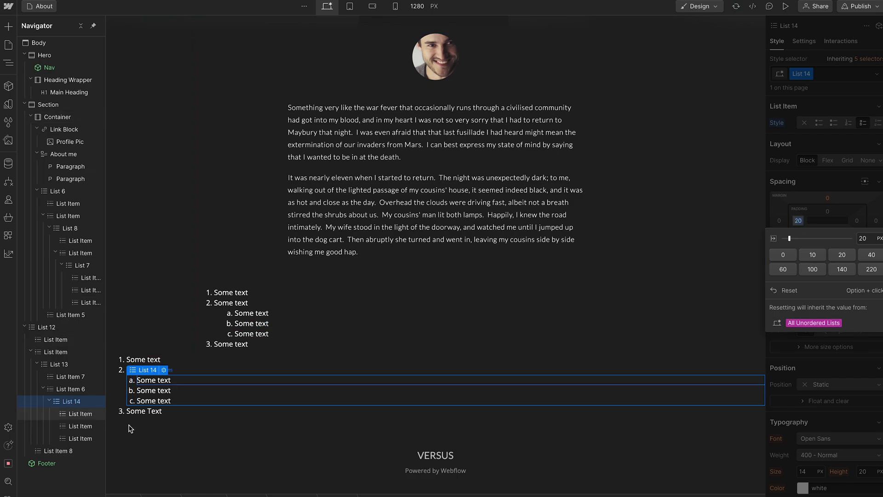
left_click(189, 403)
left_click_drag(188, 414, 132, 380)
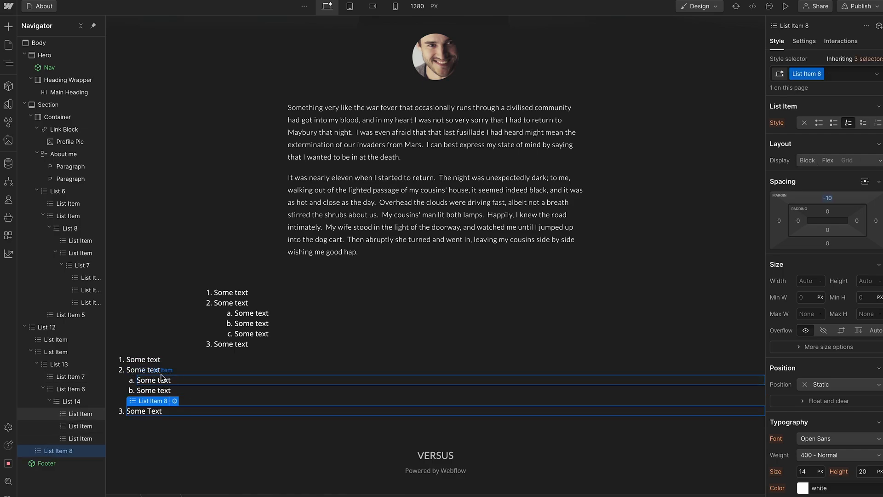
left_click_drag(161, 377, 131, 364)
left_click(212, 436)
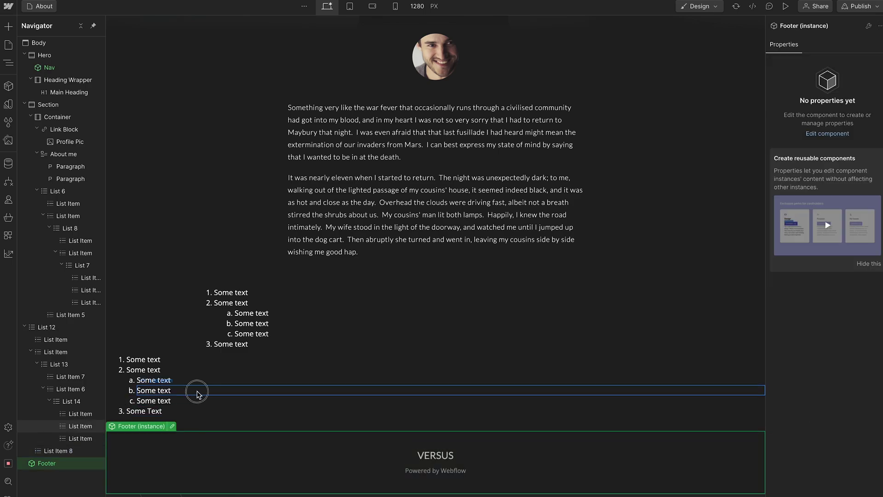
left_click(197, 394)
left_click(159, 362)
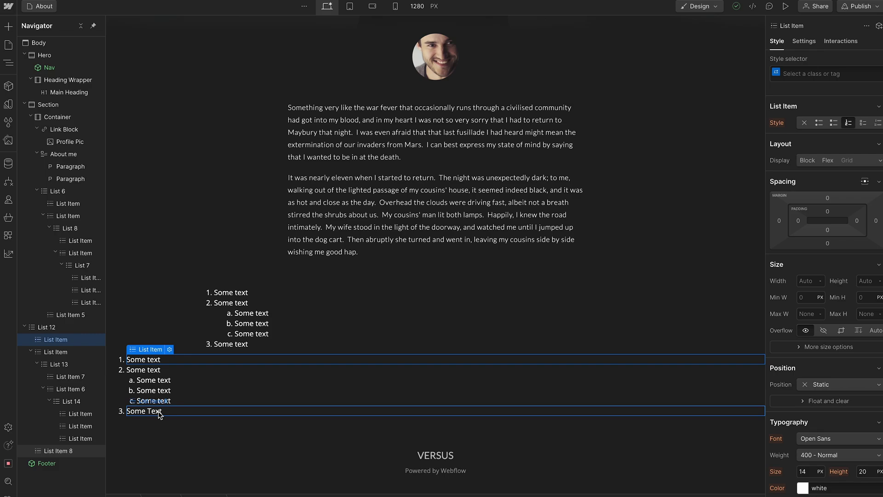
left_click(145, 339)
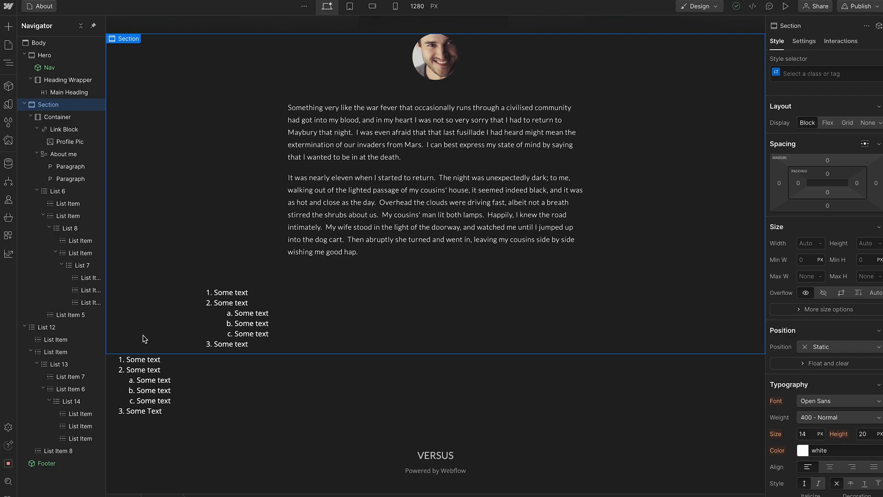